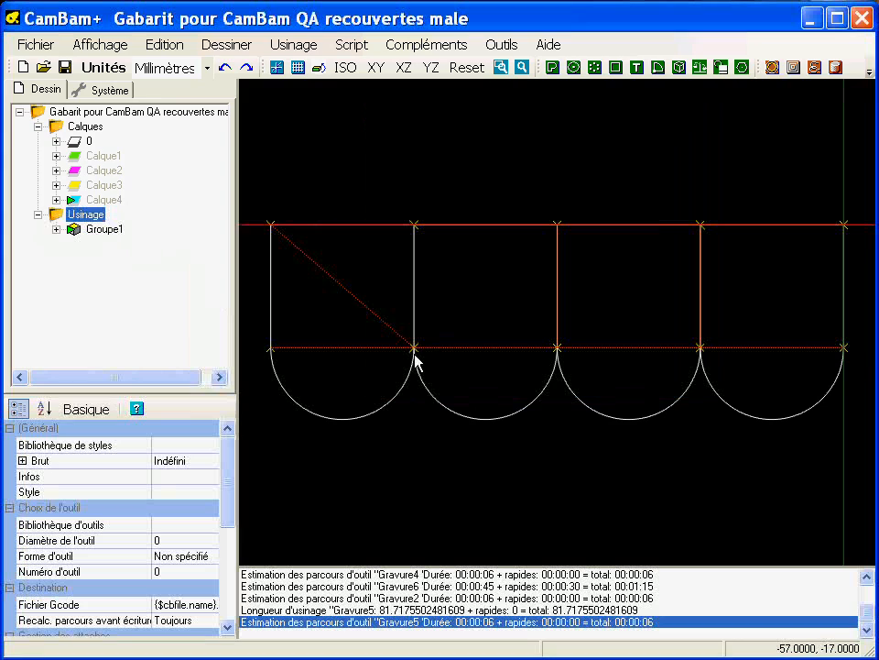
Examine the scalloped template's toolpaths in 3D from several angles
mouse_move(426, 373)
left_mouse_down("alt")
mouse_move(451, 369)
mouse_move(390, 297)
mouse_move(407, 281)
mouse_move(459, 308)
left_mouse_up("alt")
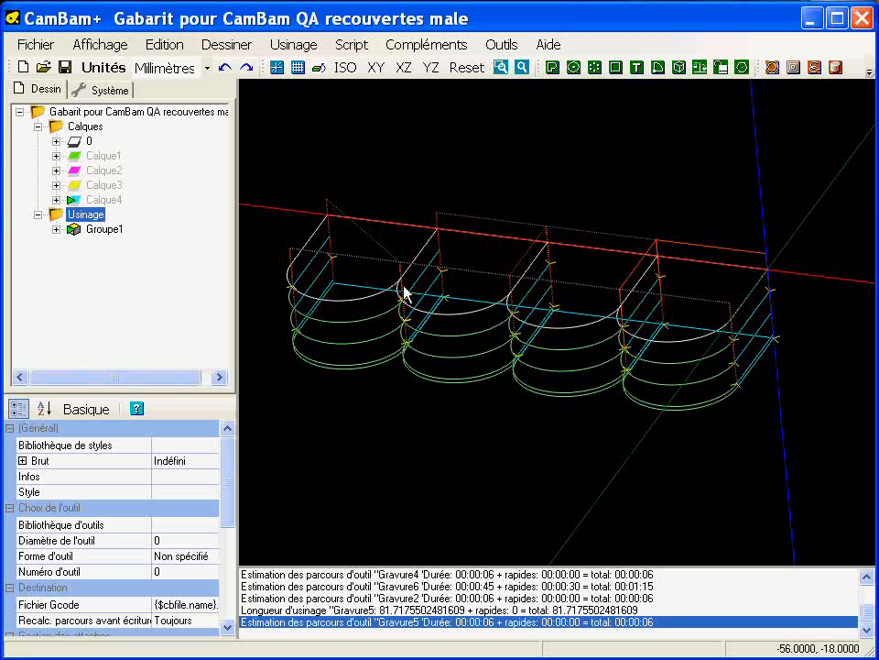
left_click_drag(385, 297, 384, 251, "alt")
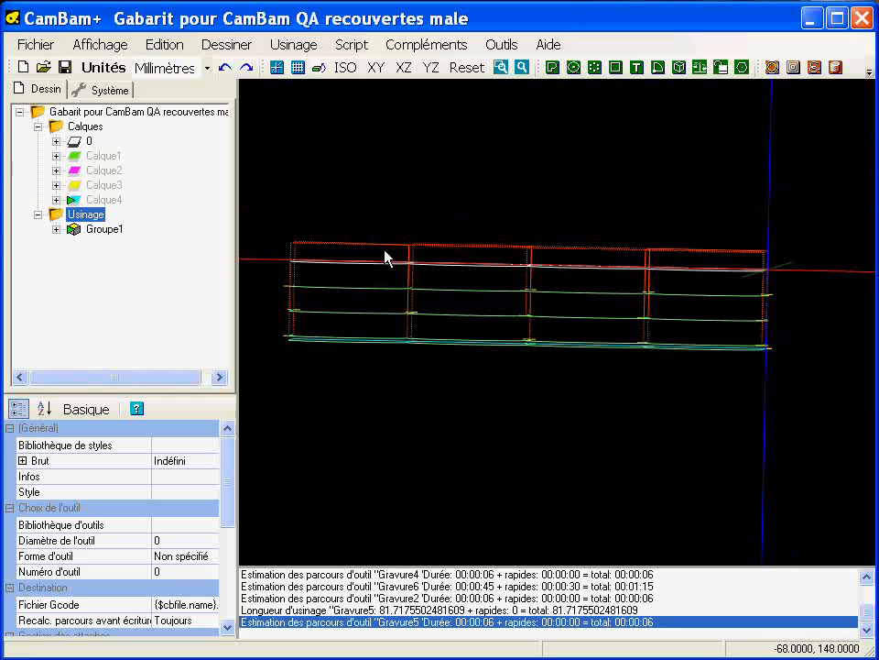
left_click_drag(446, 270, 362, 328, "alt")
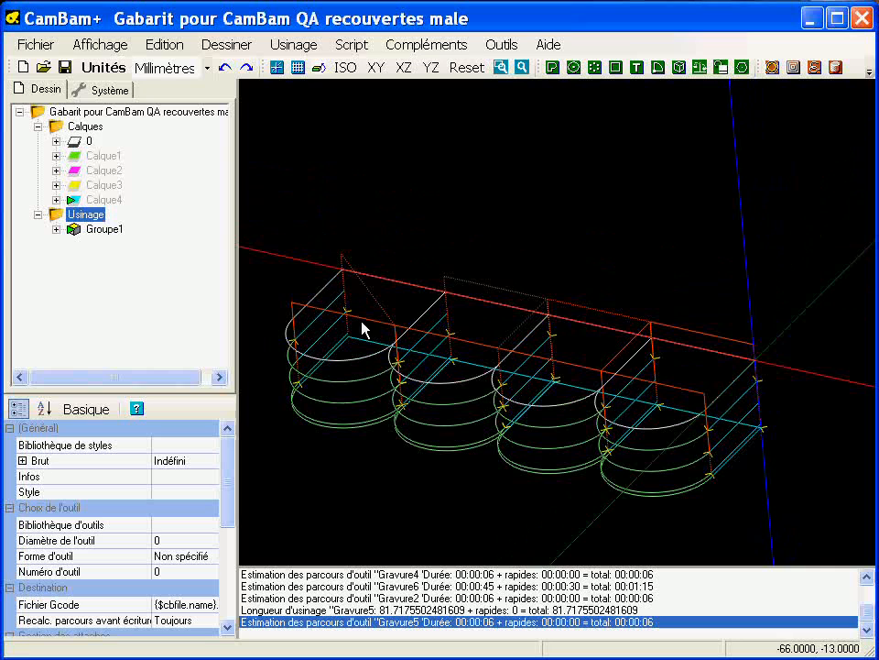
left_click(98, 46)
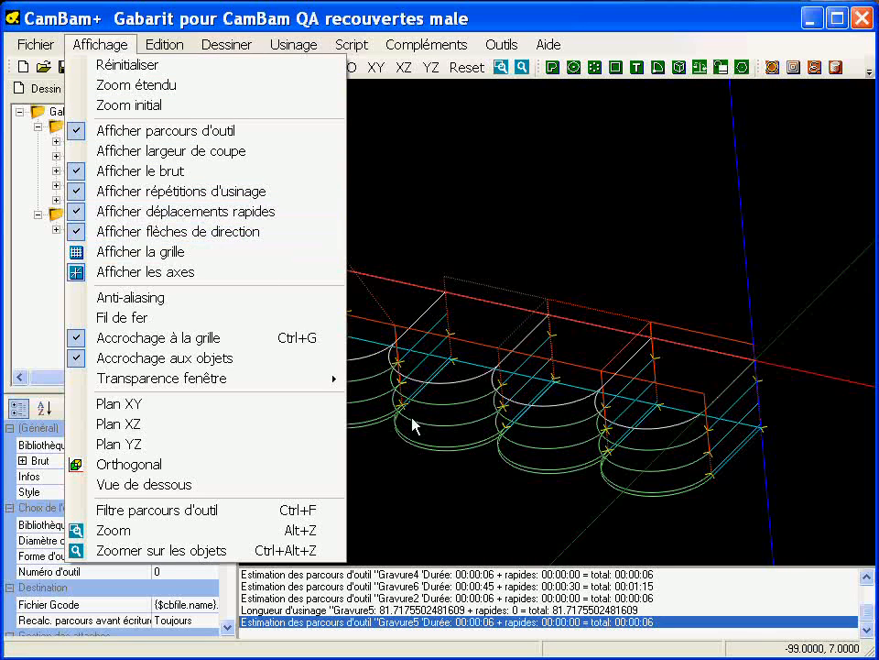
left_click(446, 392)
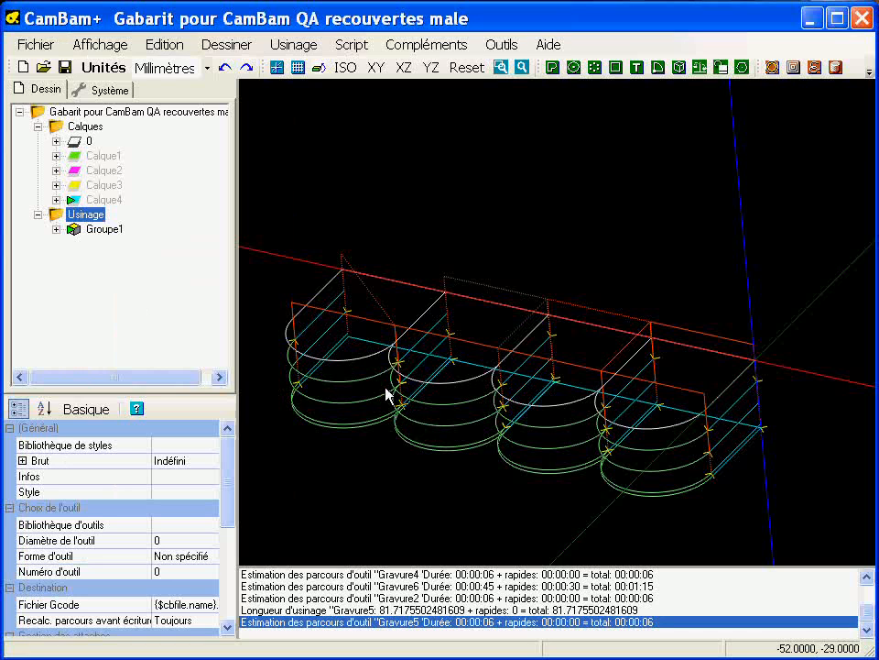
Set the toolpath visibility of the whole drawing to Sélectionnés so only selected operations are displayed
left_click_drag(194, 395, 187, 244)
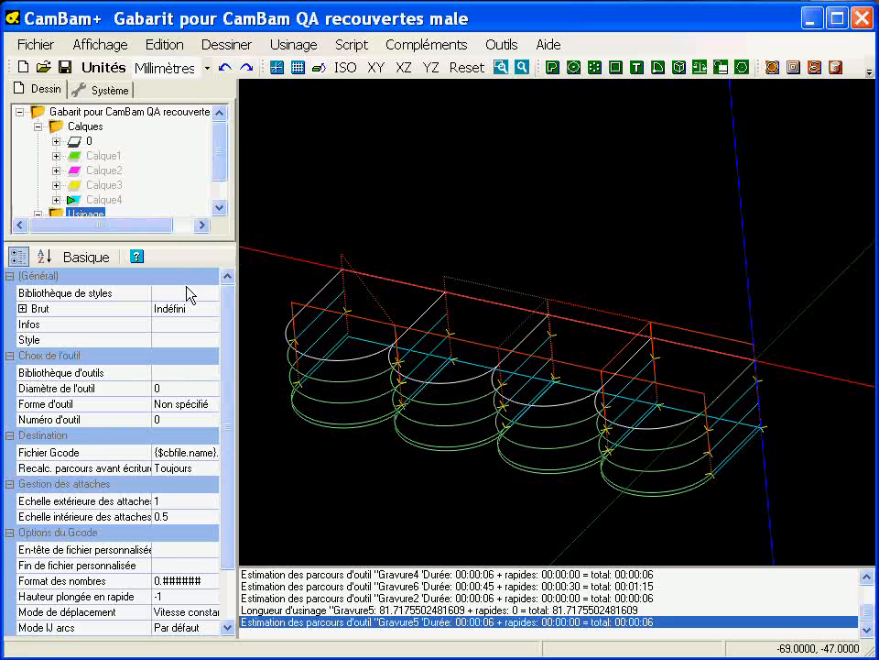
left_click_drag(186, 242, 182, 271)
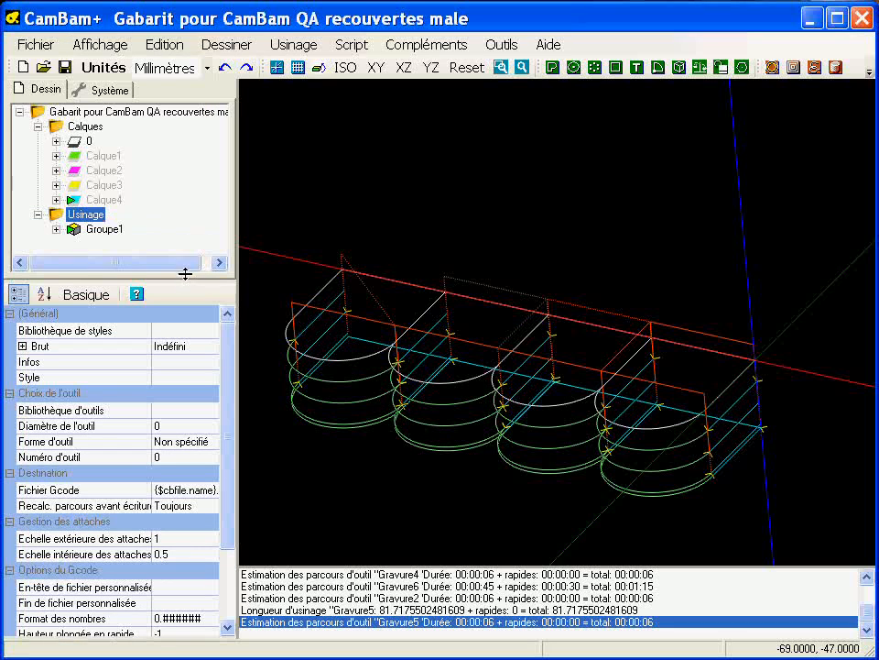
left_click(157, 113)
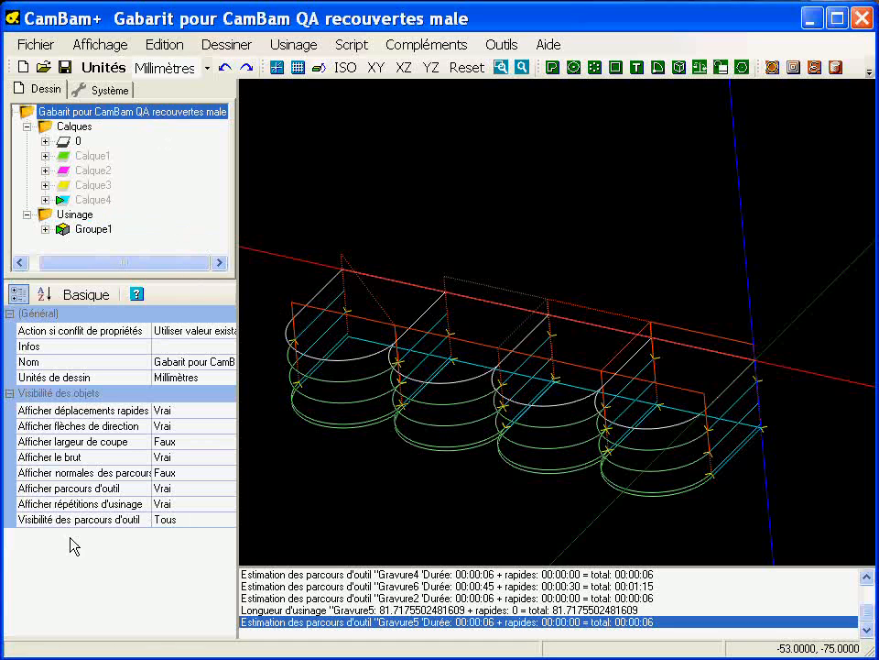
left_click(188, 520)
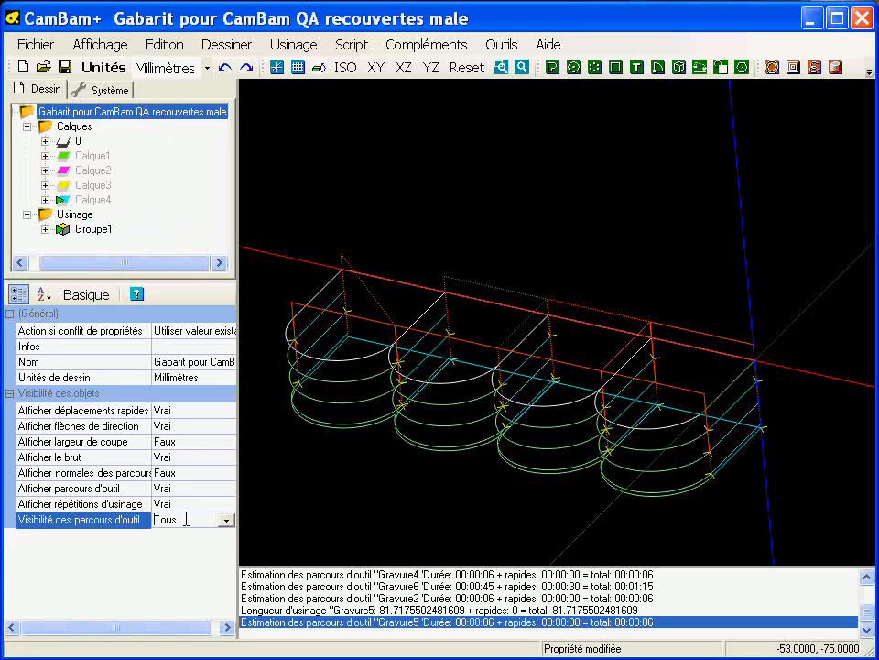
double_click(186, 520)
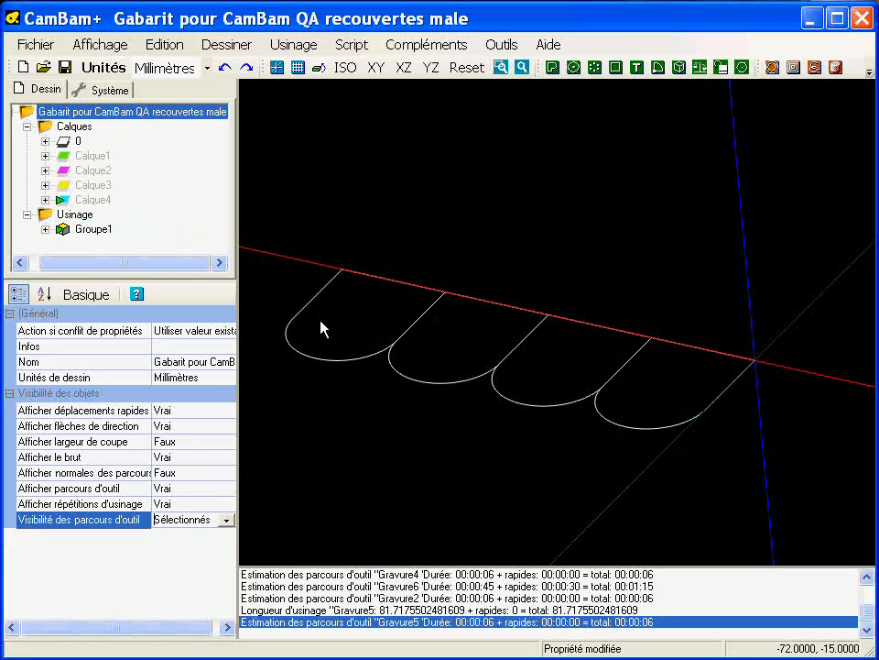
Examine the individual toolpaths of the engraving operations Gravure6 and Gravure2 to Gravure5 in Groupe1
left_click(45, 229)
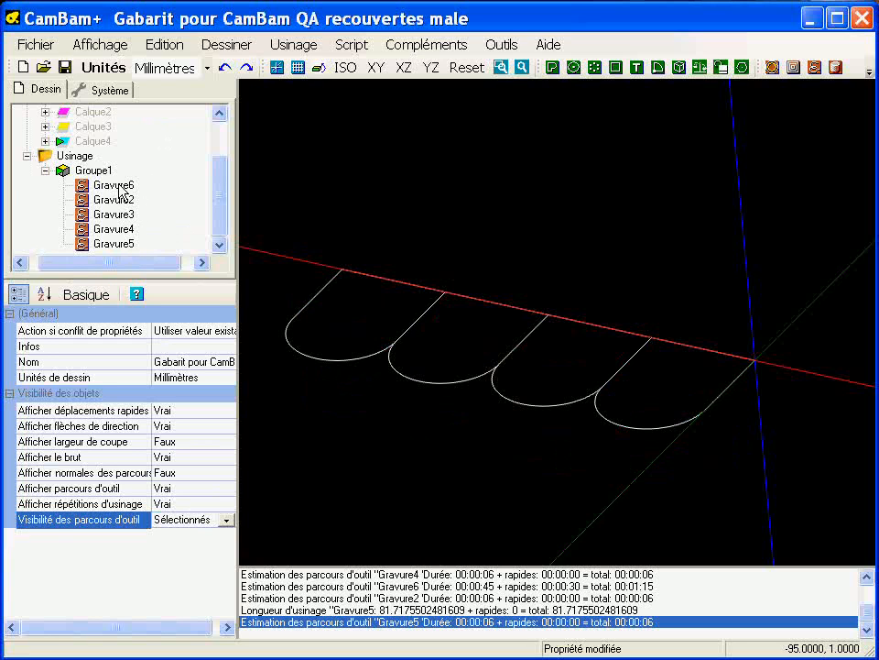
left_click(115, 185)
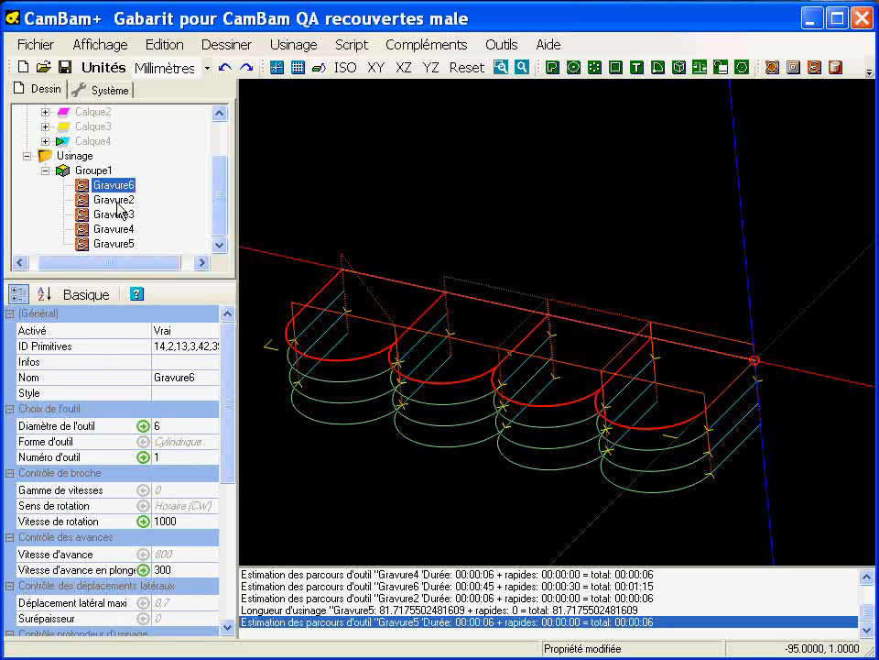
left_click(114, 200)
left_click(119, 216)
left_click(120, 229)
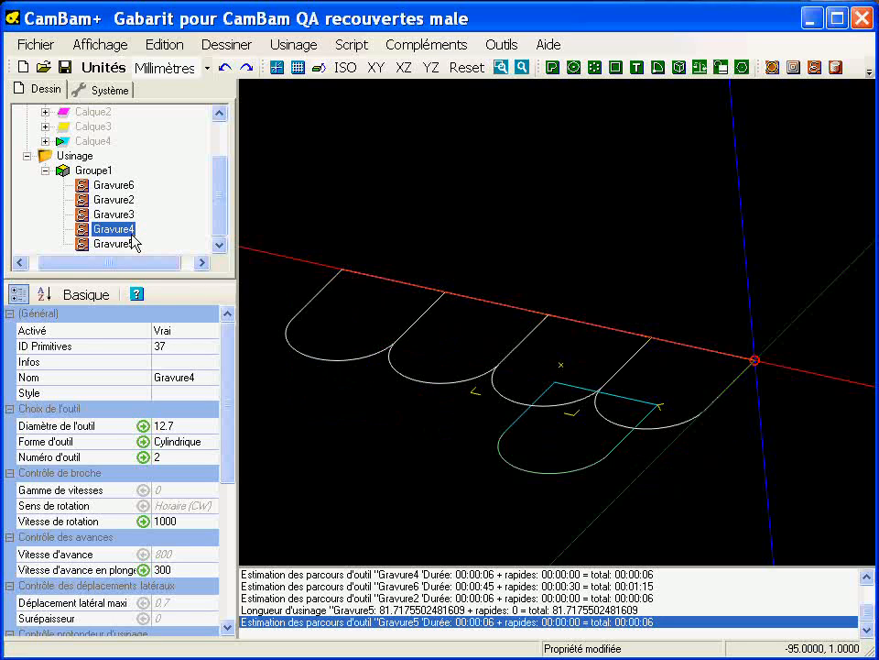
left_click(120, 243)
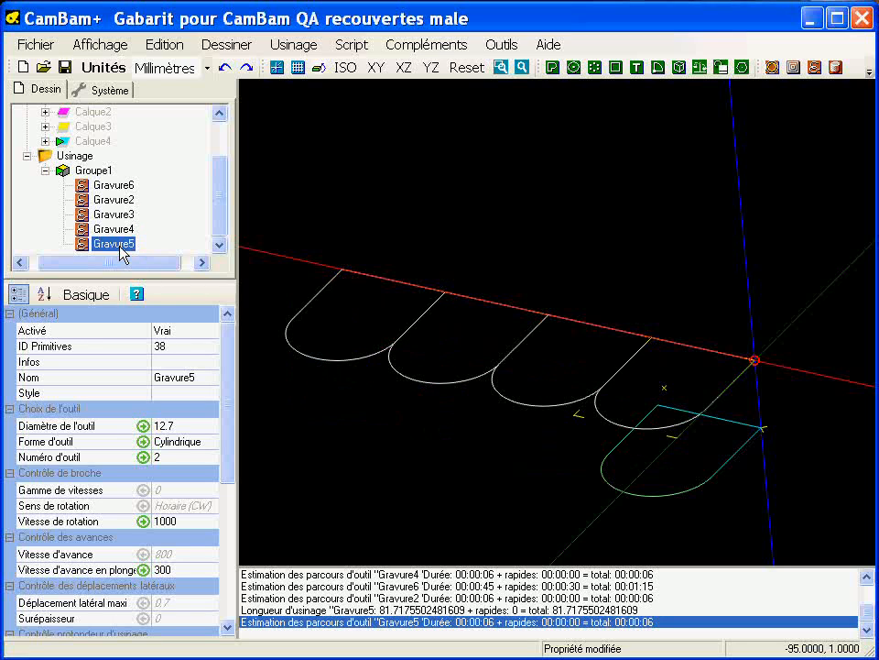
left_click(124, 229)
left_click(124, 214)
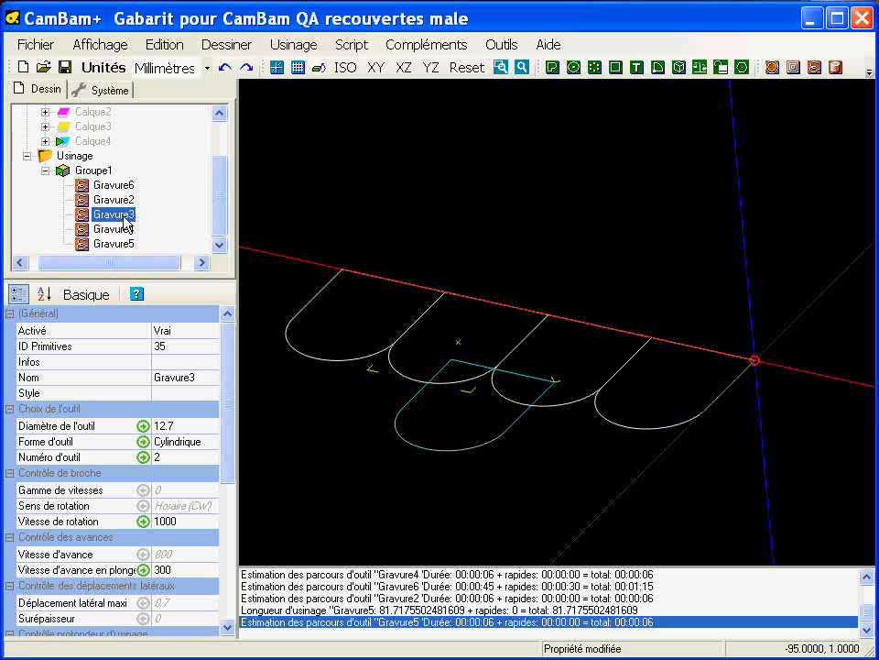
left_click(125, 203)
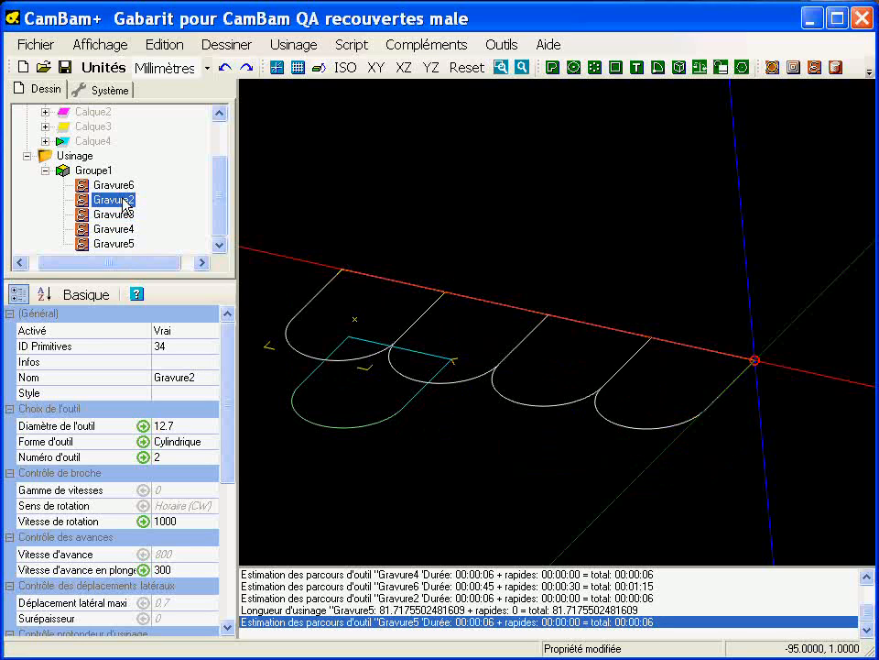
left_click(118, 214)
left_click(119, 229)
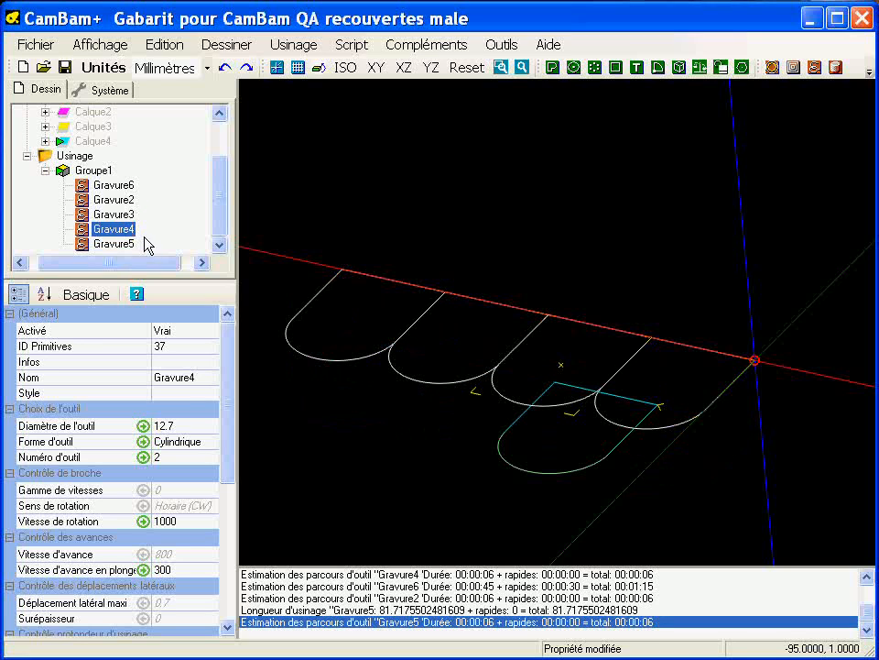
Disable the four engraving operations Gravure2, Gravure3, Gravure4 and Gravure5 in Groupe1
left_click(110, 199)
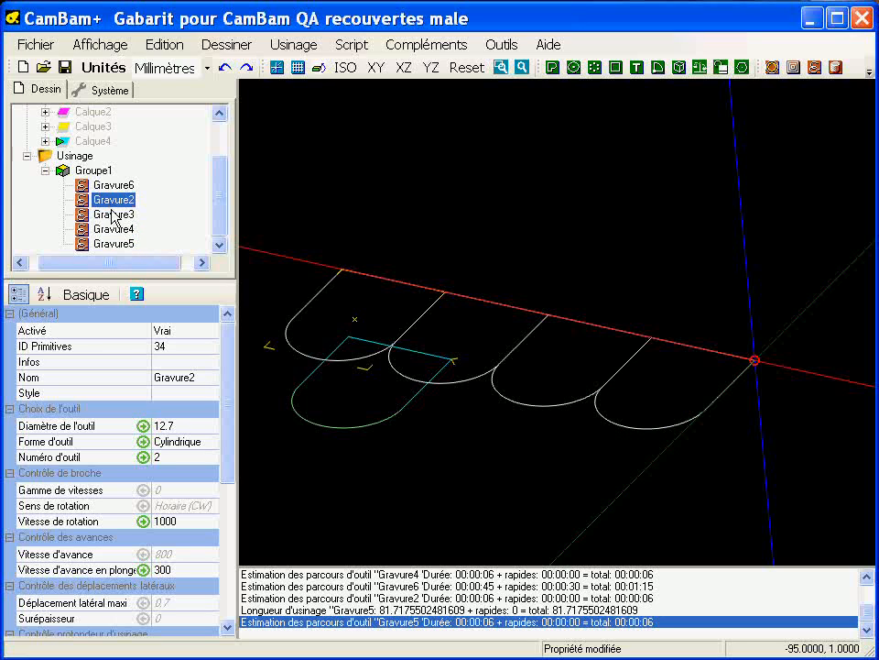
left_click(122, 244, "shift")
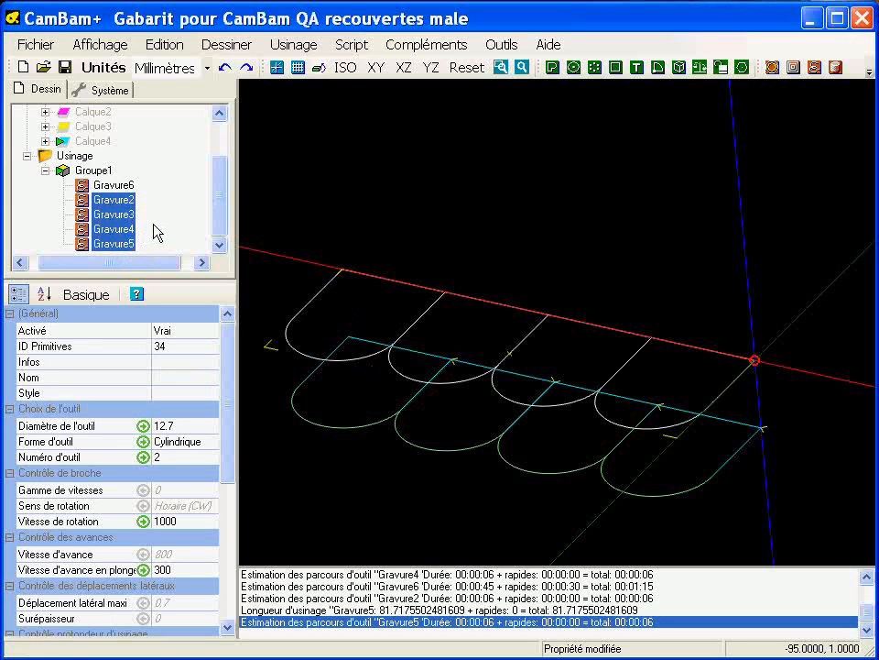
key("space")
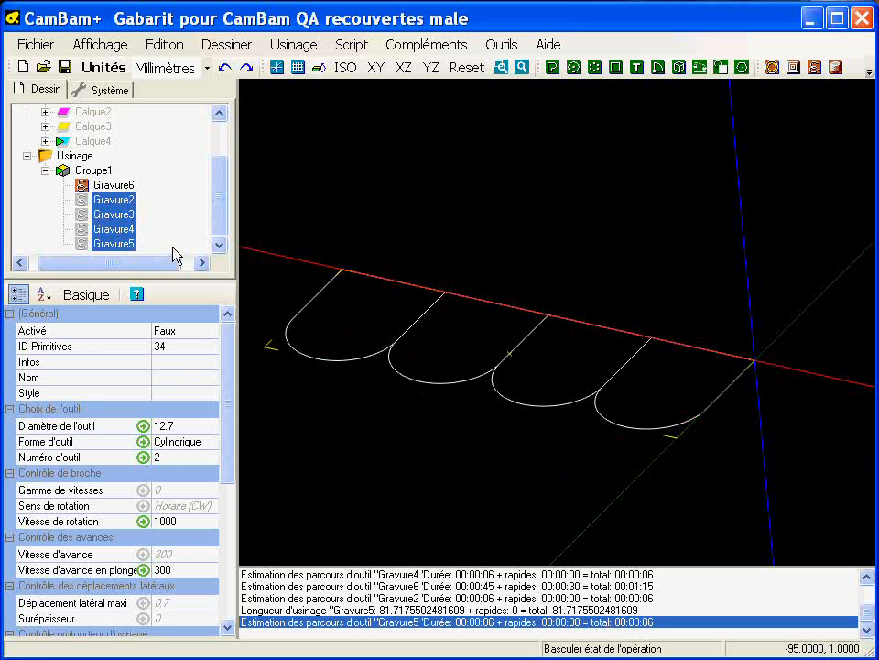
Open the toolpath filter for Gravure6 with filtering by toolpath number enabled
left_click(122, 186)
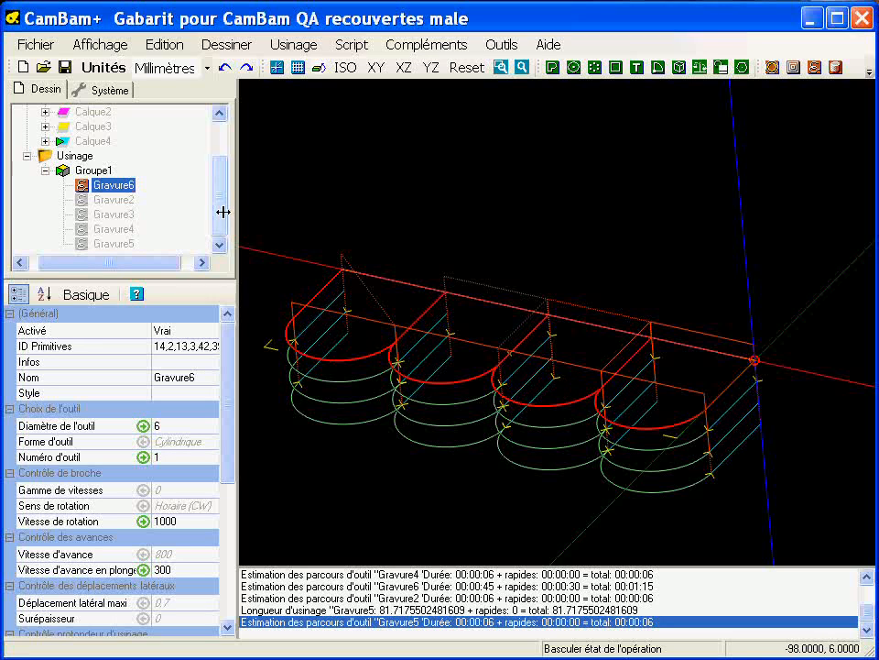
left_click(101, 44)
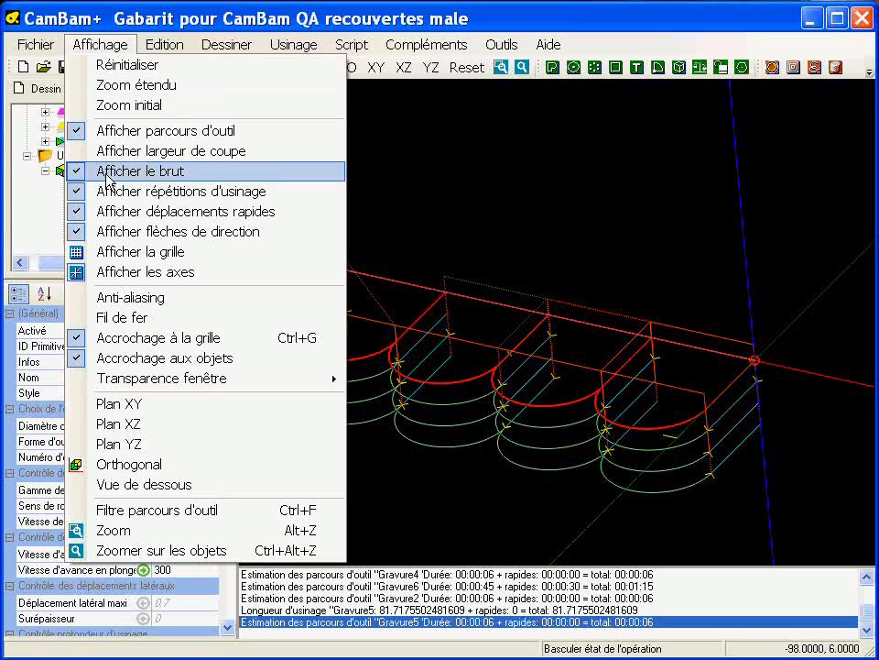
left_click(229, 519)
left_click_drag(228, 442, 230, 455)
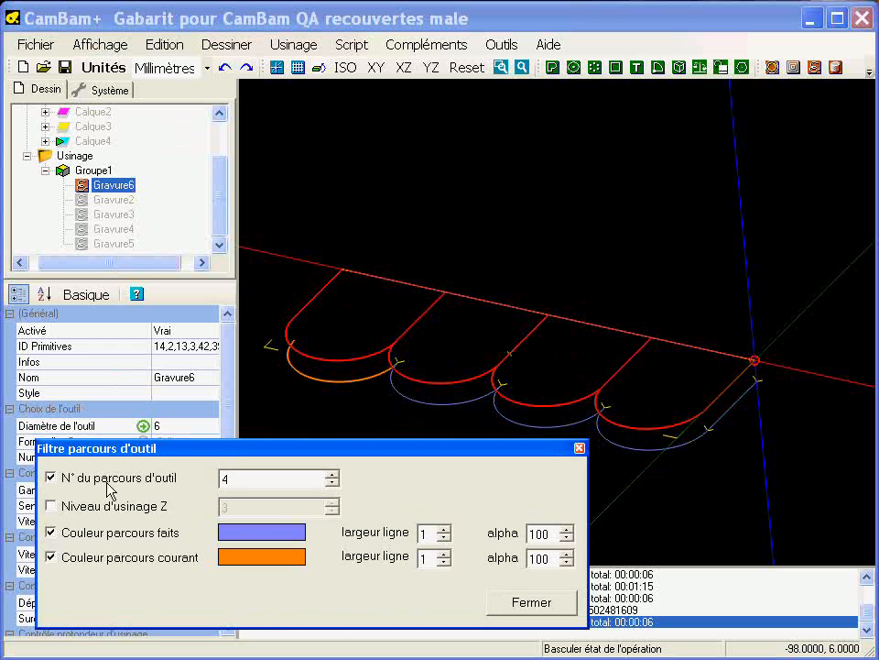
left_click(52, 477)
left_click(52, 478)
Step back and forth through Gravure6's toolpath numbers from 0 to 3 to examine the cutting order, and close the filter
left_click(251, 477)
double_click(251, 478)
scroll(260, 480, "up", 1)
scroll(259, 480, "down", 2)
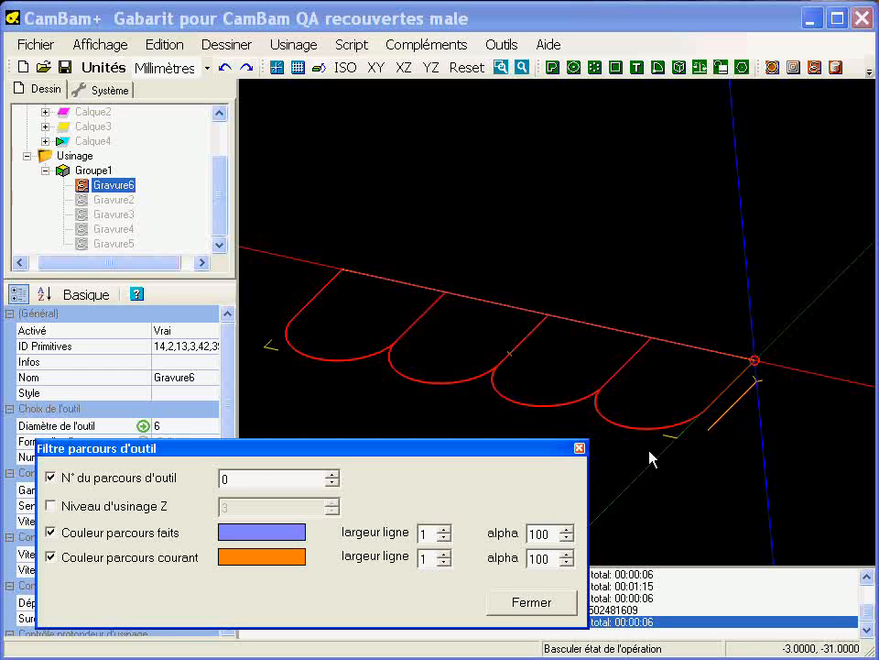
scroll(261, 477, "up", 1)
scroll(261, 478, "up", 2)
scroll(261, 477, "down", 2)
scroll(261, 478, "down", 1)
scroll(261, 478, "up", 1)
scroll(261, 478, "up", 3)
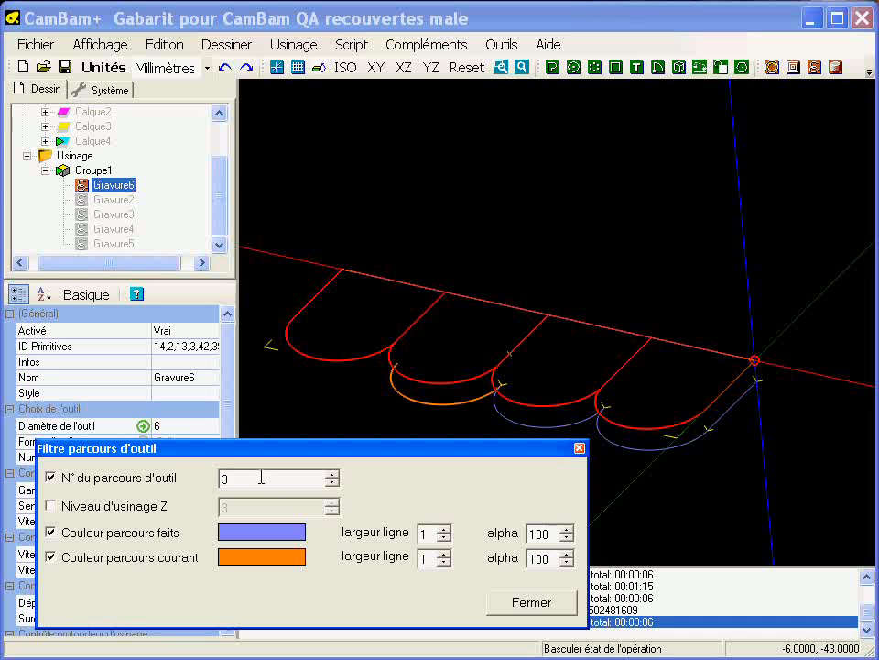
scroll(261, 478, "down", 3)
scroll(261, 477, "down", 1)
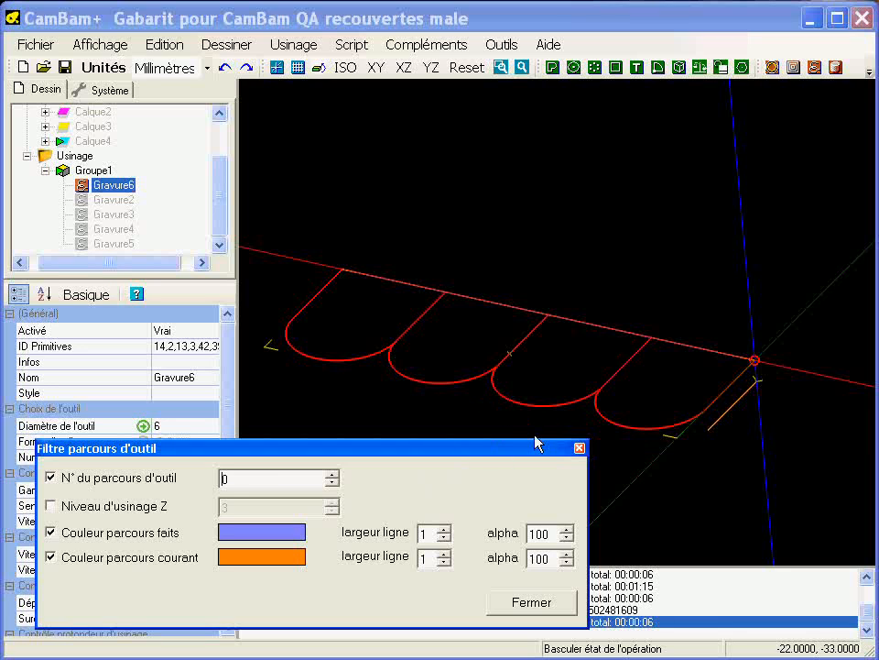
left_click(529, 604)
left_click(491, 230)
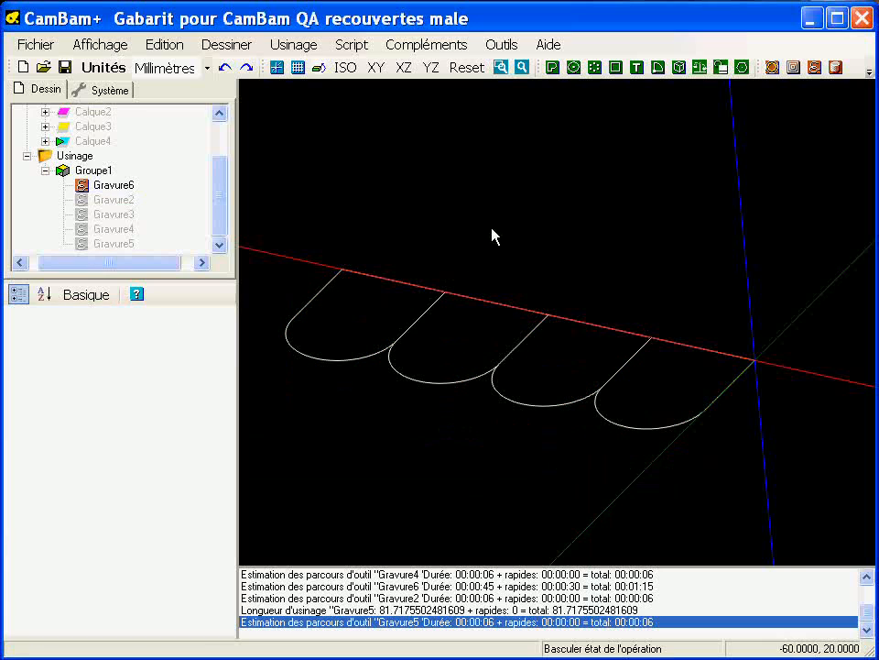
Inspect separately the arc, the line and the polyline that outline the scallop nearest the origin
left_click(613, 422)
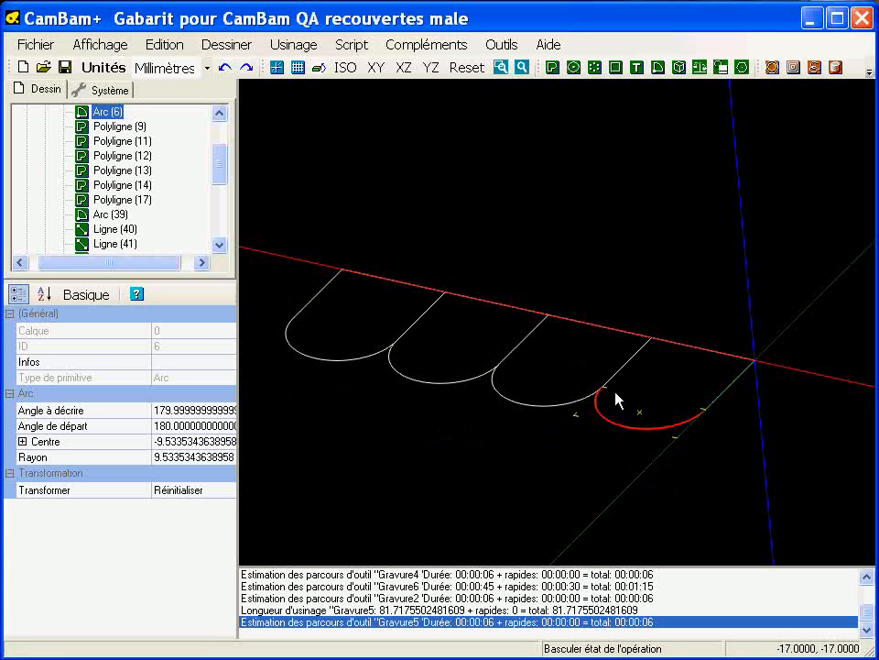
left_click(624, 371)
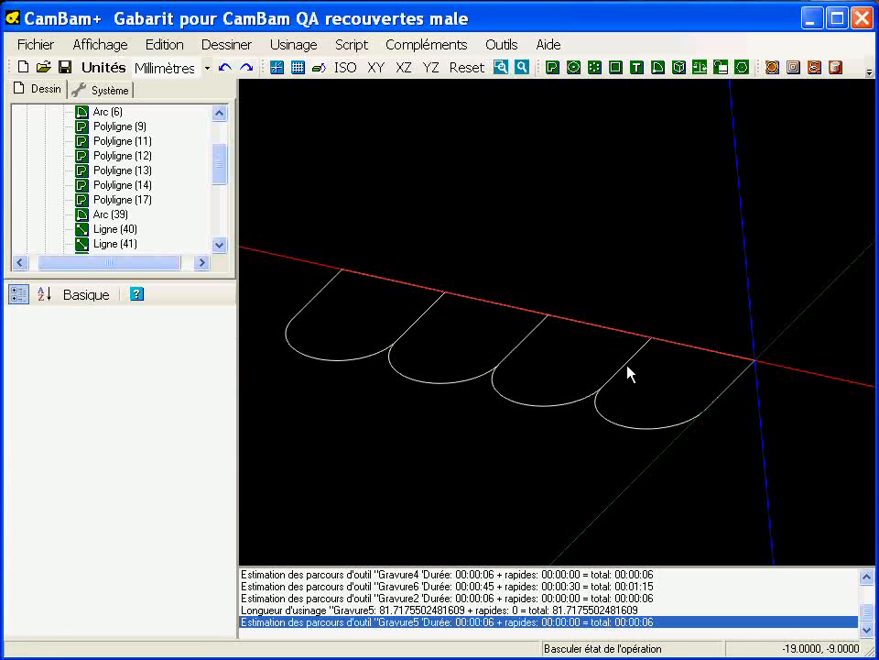
left_click(626, 363)
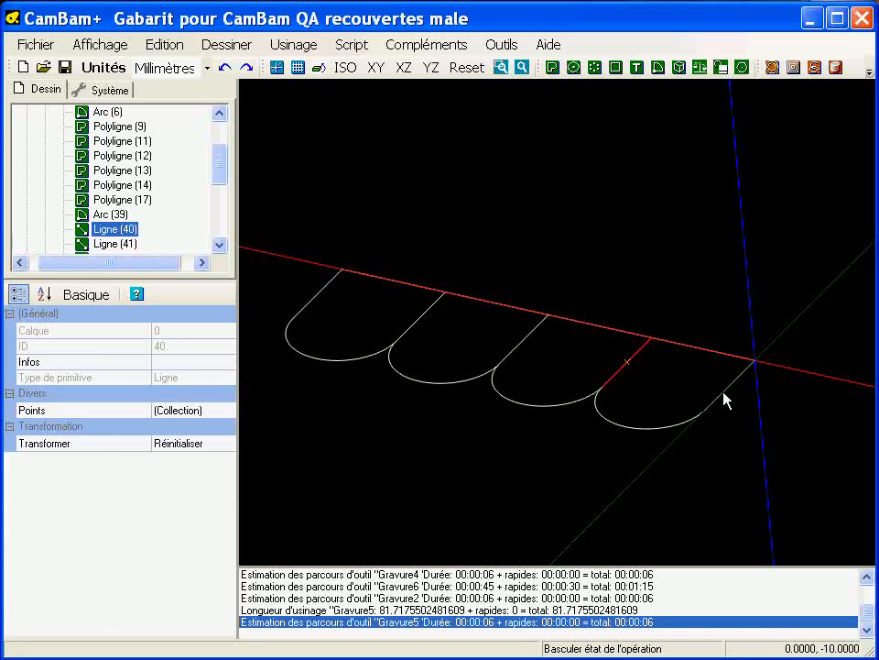
left_click(725, 396)
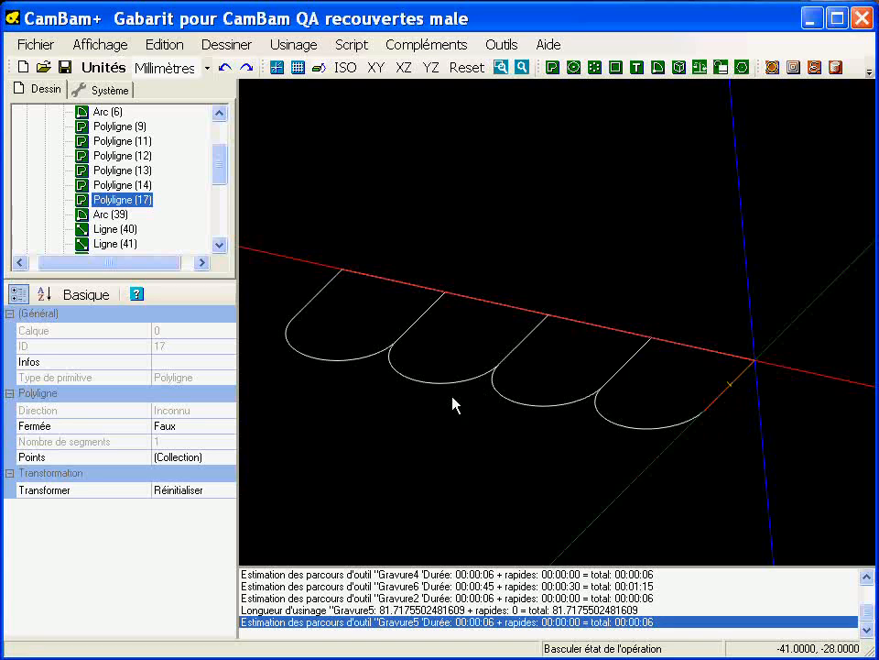
left_click(629, 368)
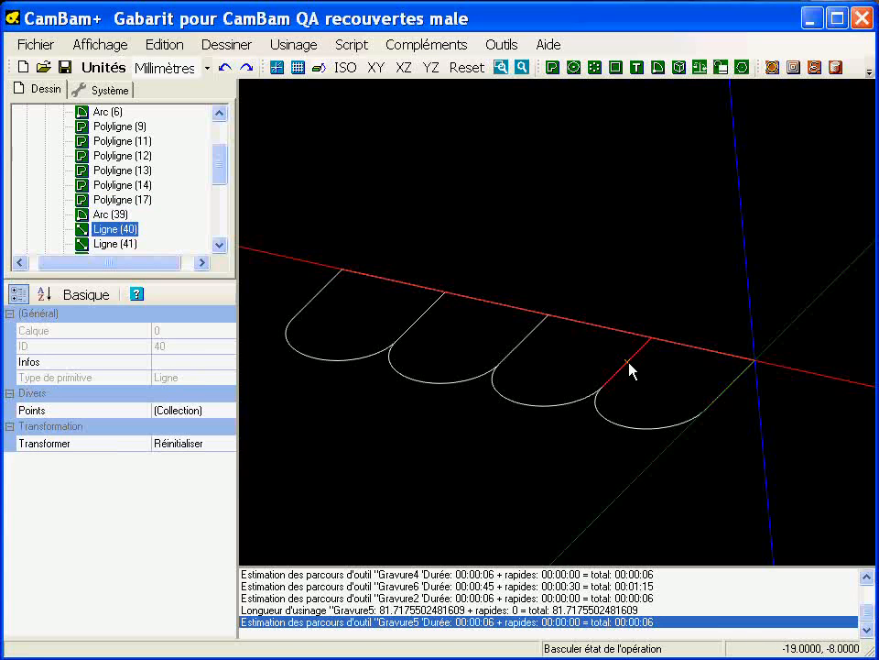
left_click(669, 381)
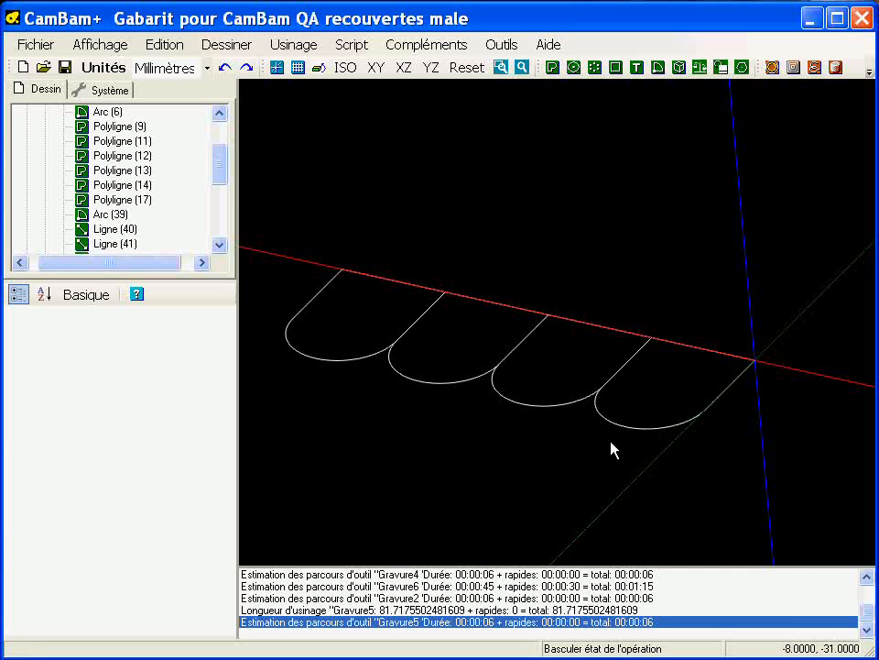
Select together the line, the arc and the polyline that outline the scallop nearest the origin
middle_click_drag(622, 396, 554, 347)
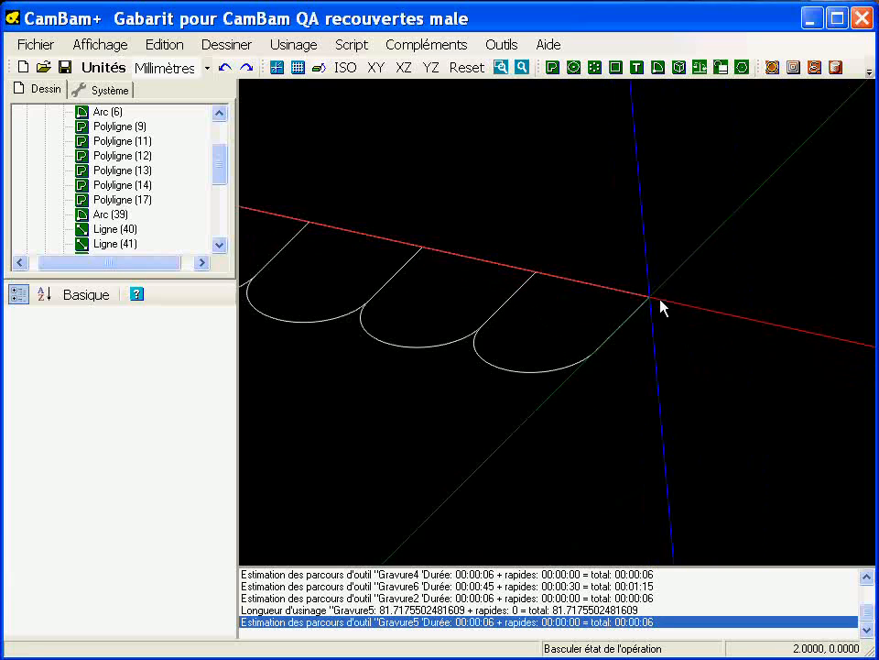
left_click(514, 301)
left_click(499, 371, "ctrl")
left_click(619, 335, "ctrl")
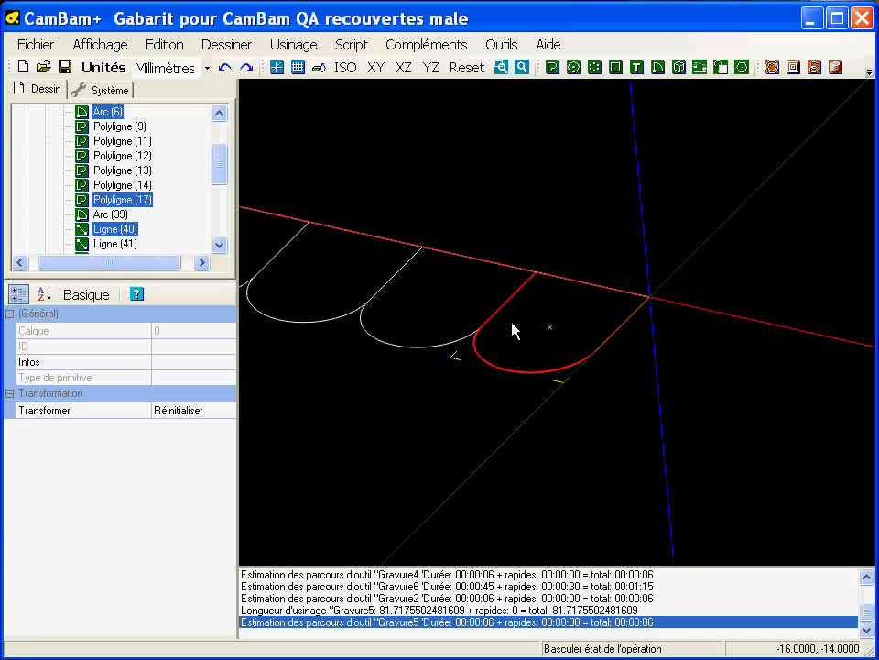
Deselect the scallop outline and arrange the second, untitled CamBam window so the template drawing stays accessible
left_click(577, 328)
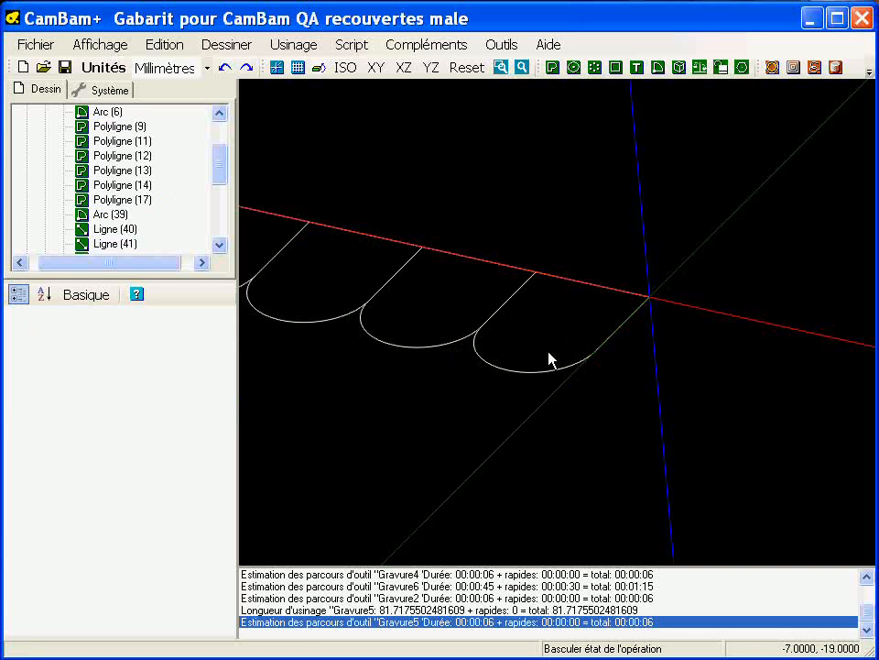
scroll(478, 372, "down", 5)
middle_click_drag(485, 371, 537, 341)
scroll(537, 340, "down", 1)
scroll(540, 349, "up", 1)
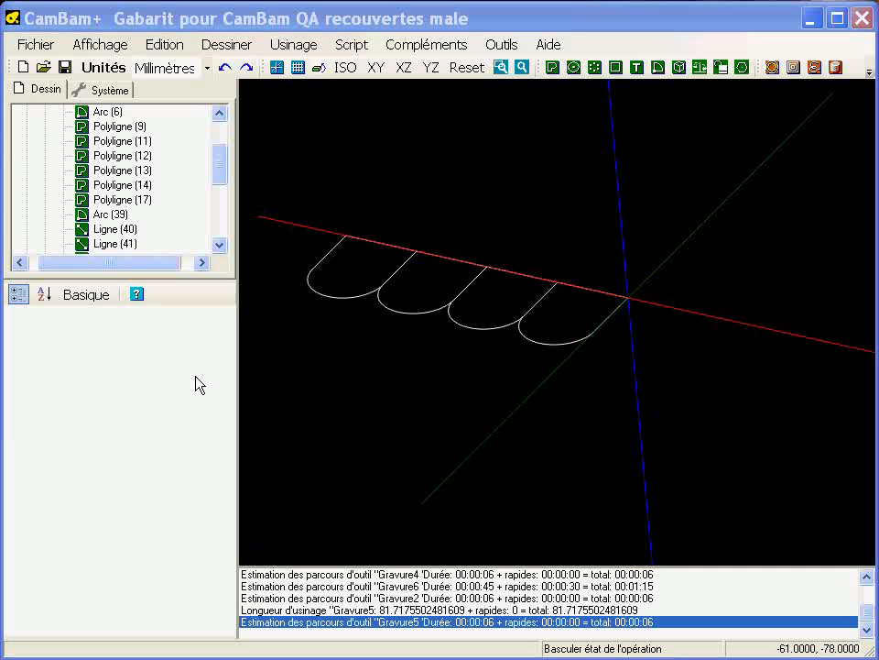
key("alt+Tab")
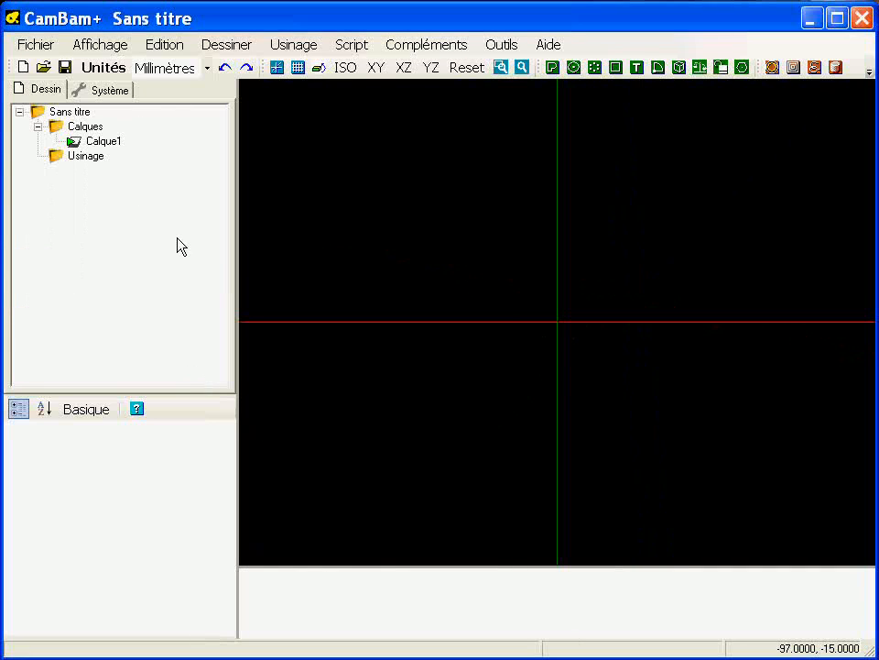
left_click_drag(206, 27, 141, 139)
left_click(319, 27)
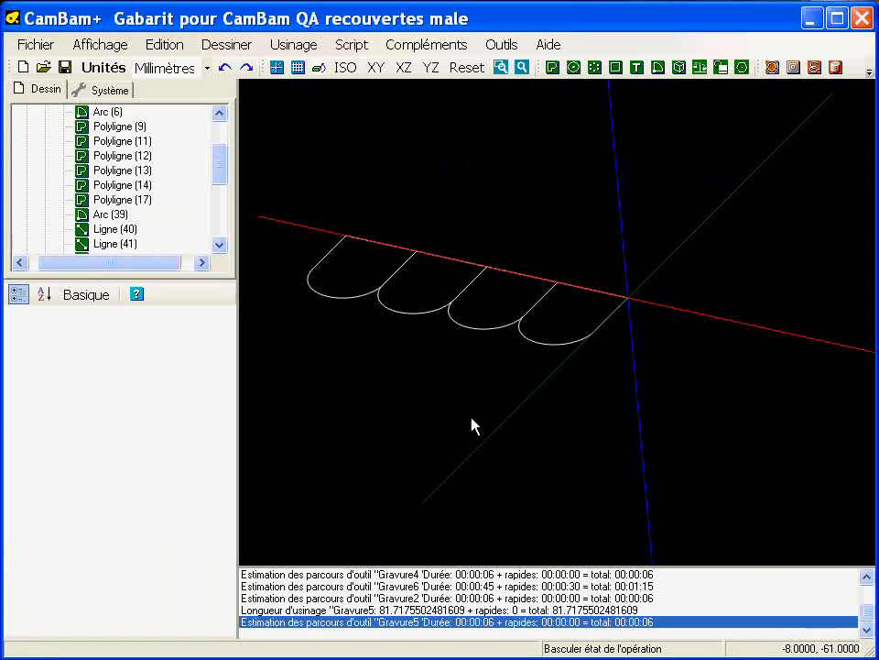
Copy the polyline, arc and line outlining the scallop nearest the origin and paste them into the untitled drawing
left_click(610, 321)
left_click(576, 345, "ctrl")
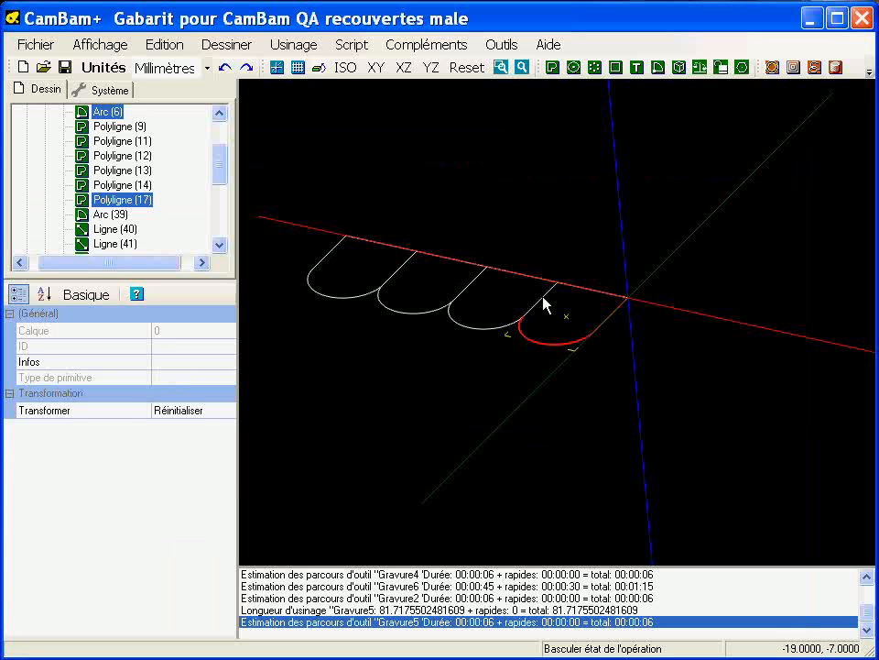
left_click(544, 298, "ctrl")
left_click_drag(527, 328, 589, 308, "alt")
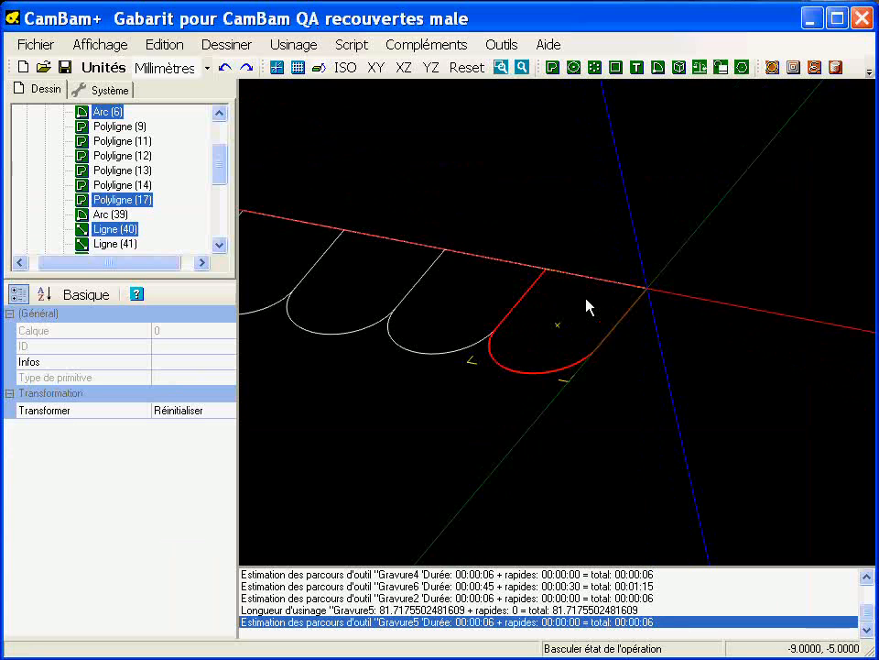
right_click(403, 181)
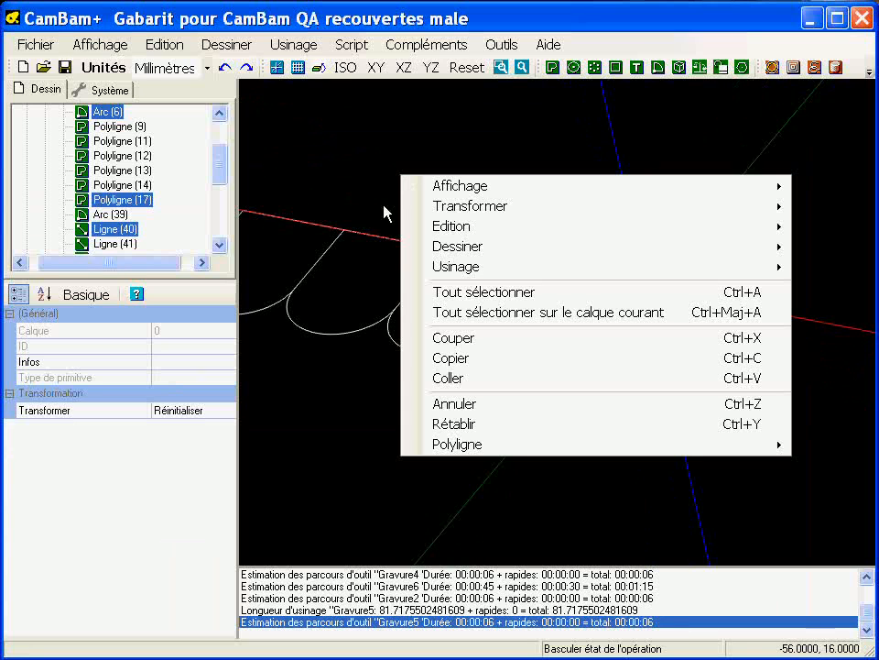
left_click(444, 357)
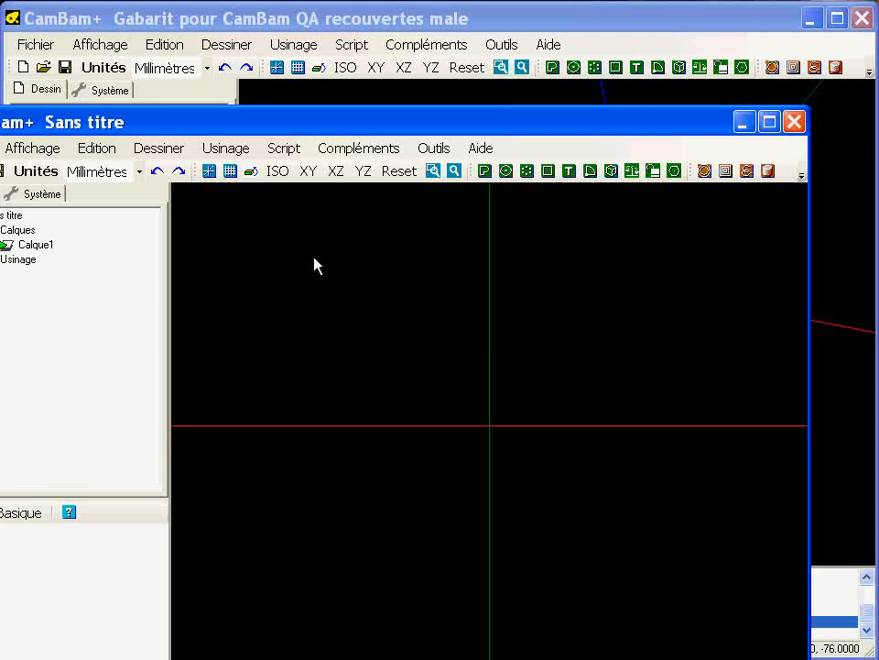
right_click(264, 268)
left_click(295, 467)
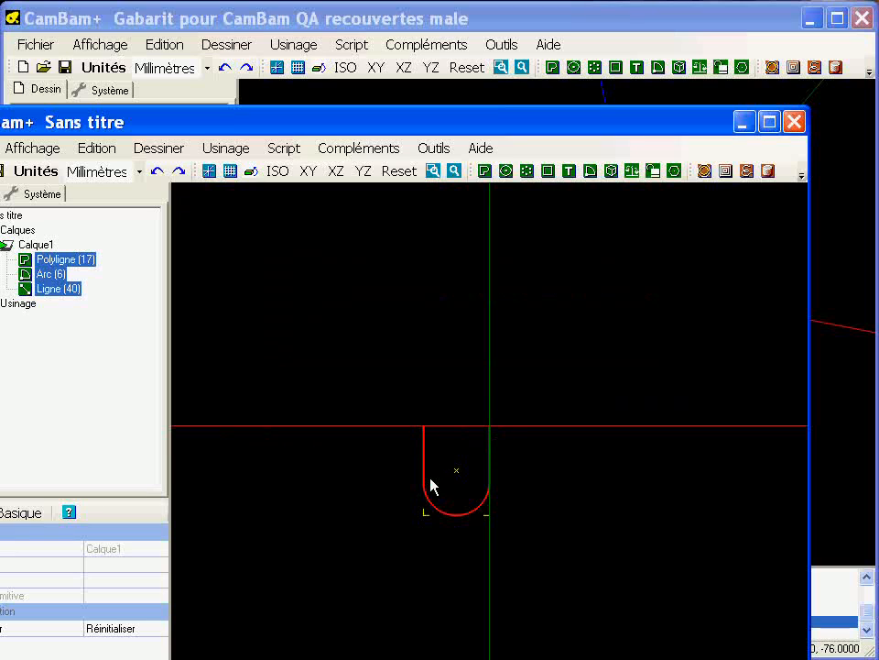
Join the pasted polyline, arc and line into a single polyline
right_click(186, 233)
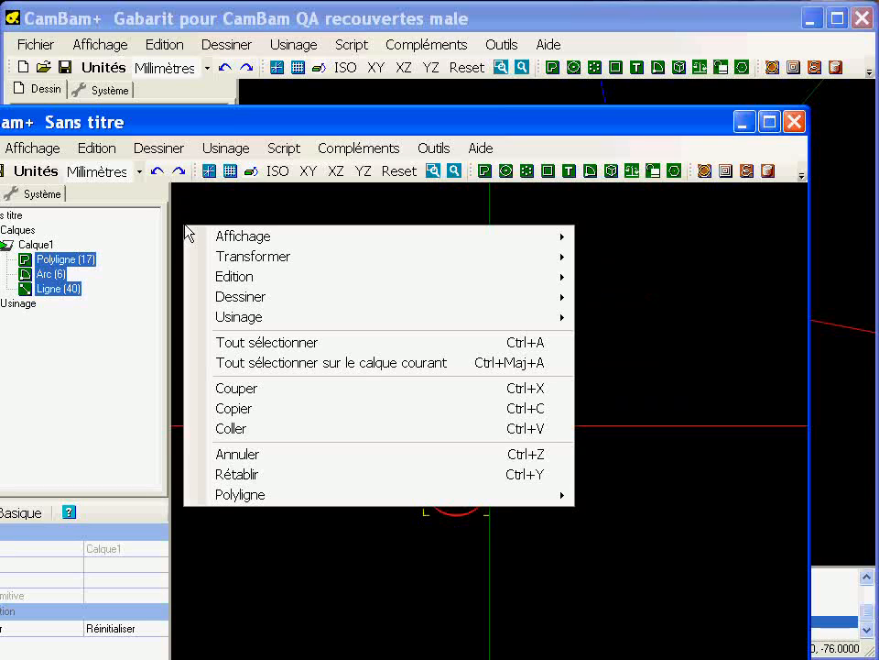
mouse_move(203, 279)
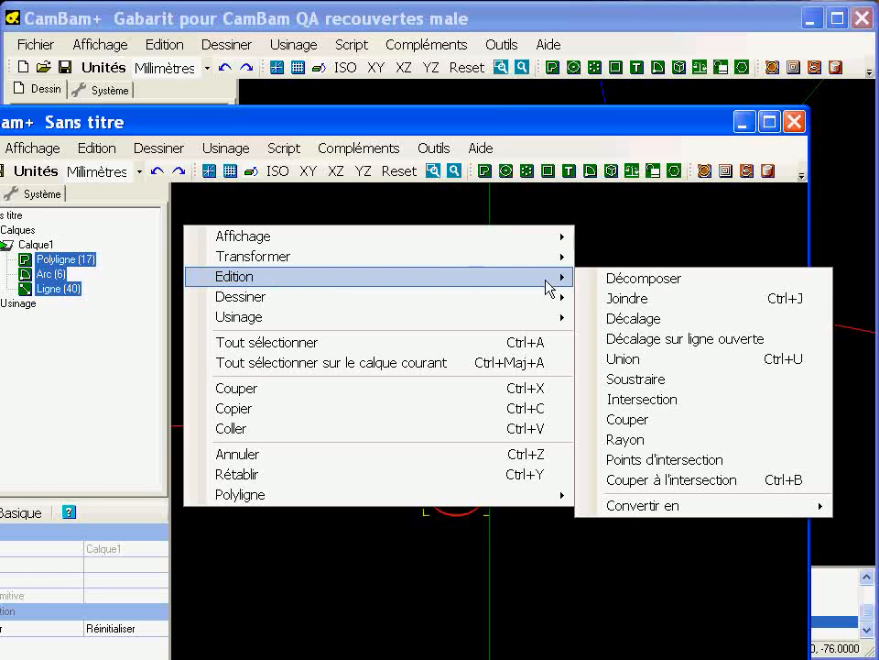
left_click(634, 299)
left_click_drag(303, 60, 295, 214)
left_click(325, 236)
left_click(389, 306)
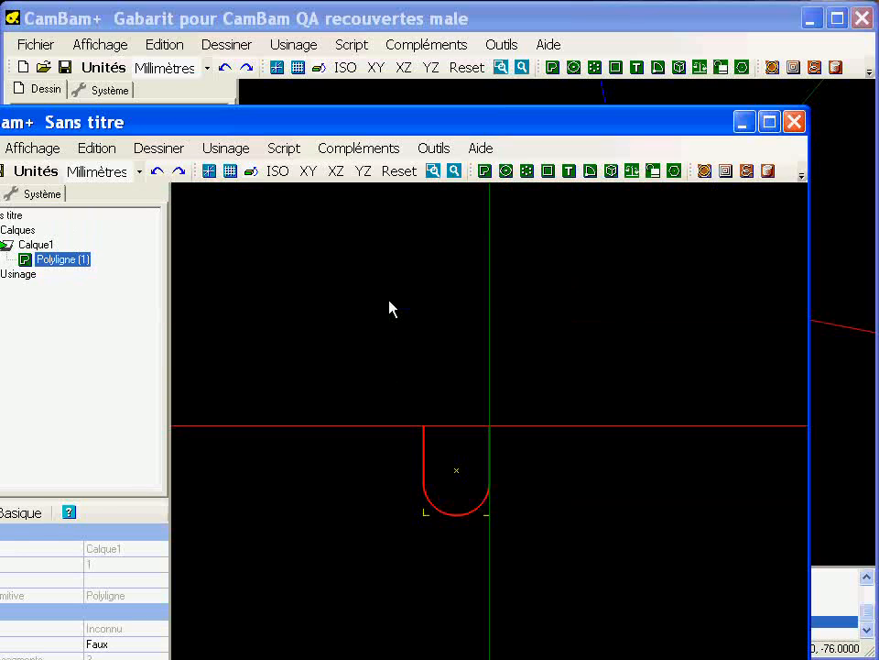
Display the joined polyline's object size and examine its X width, then deselect the polyline
left_click_drag(289, 137, 363, 38)
double_click(362, 37)
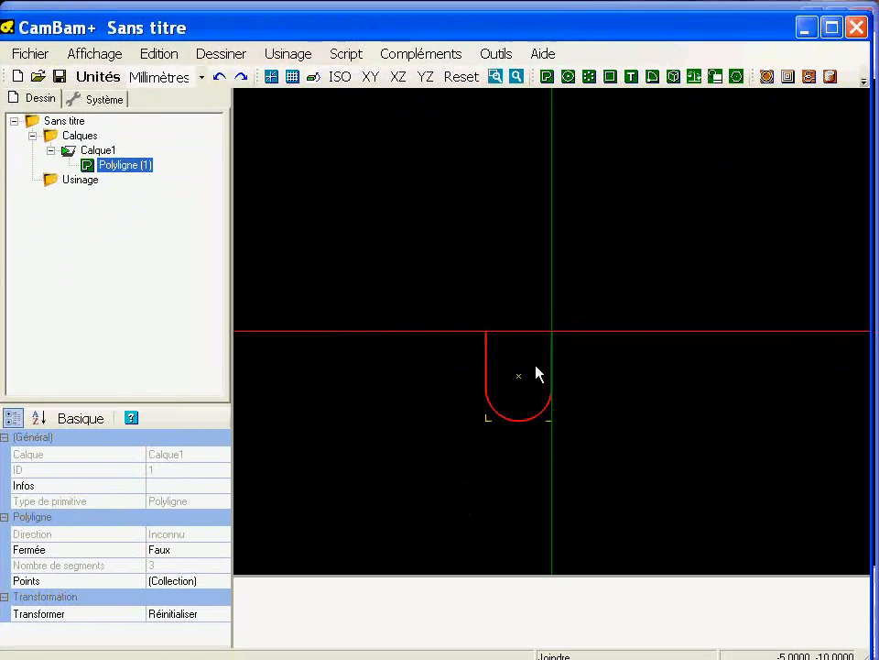
middle_click_drag(512, 382, 526, 280)
scroll(526, 281, "up", 4)
scroll(546, 304, "up", 1)
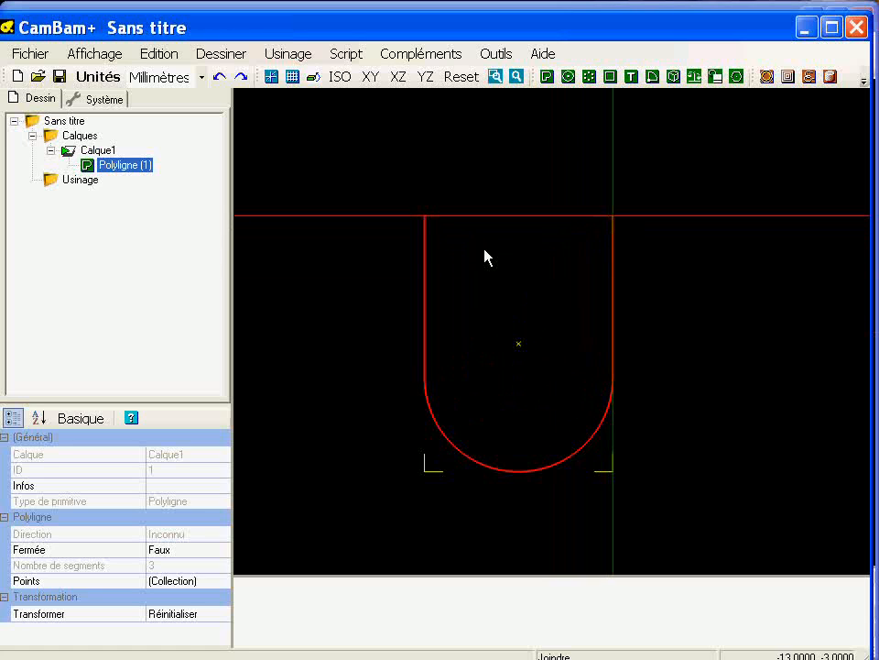
middle_click_drag(520, 290, 423, 295)
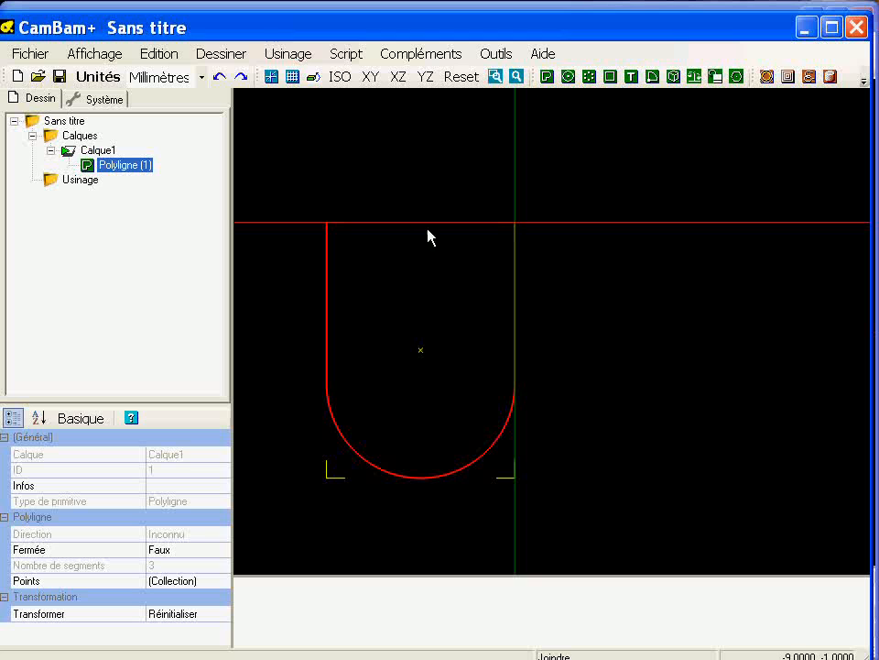
left_click(495, 54)
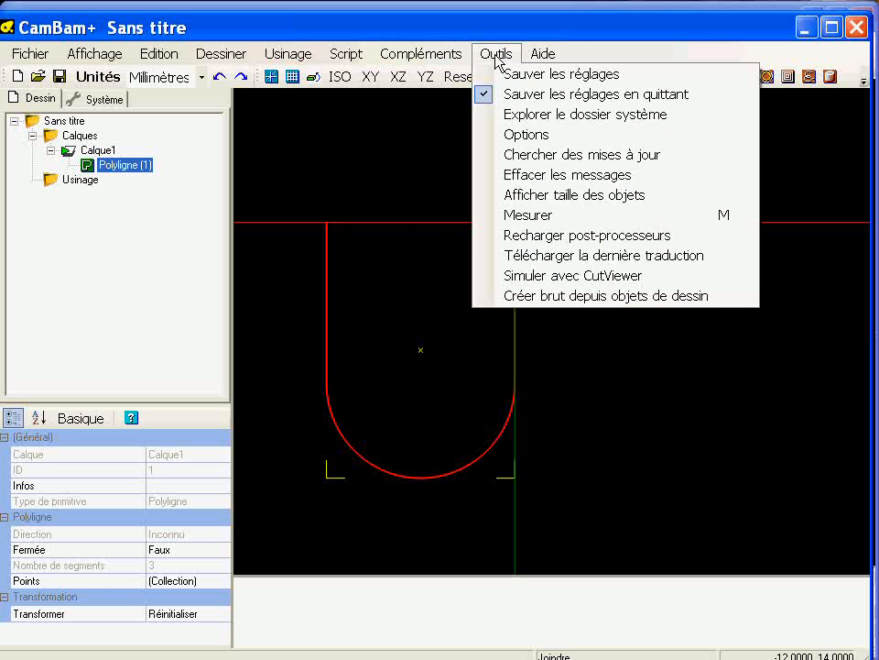
left_click(510, 194)
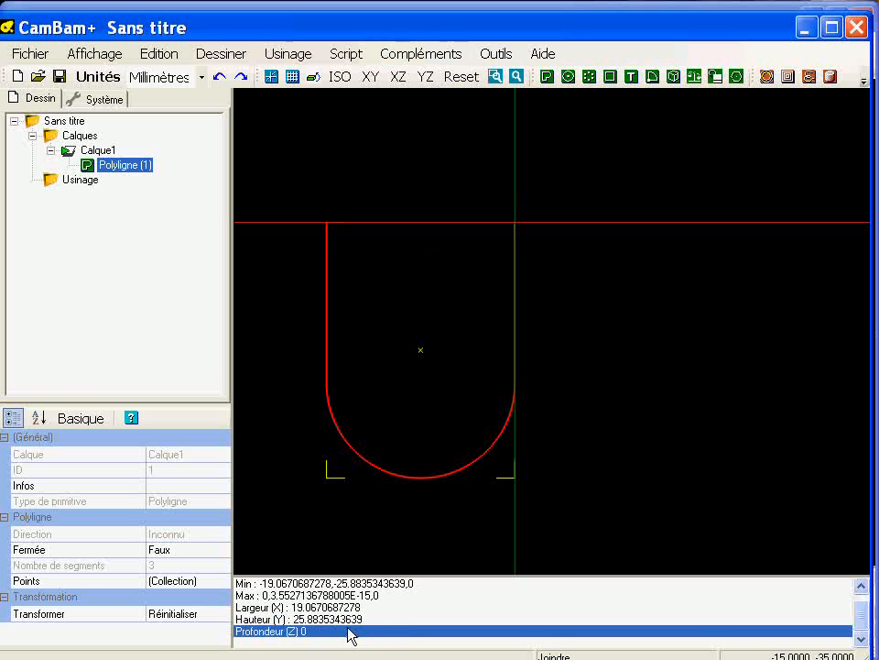
left_click(379, 607)
left_click(413, 191)
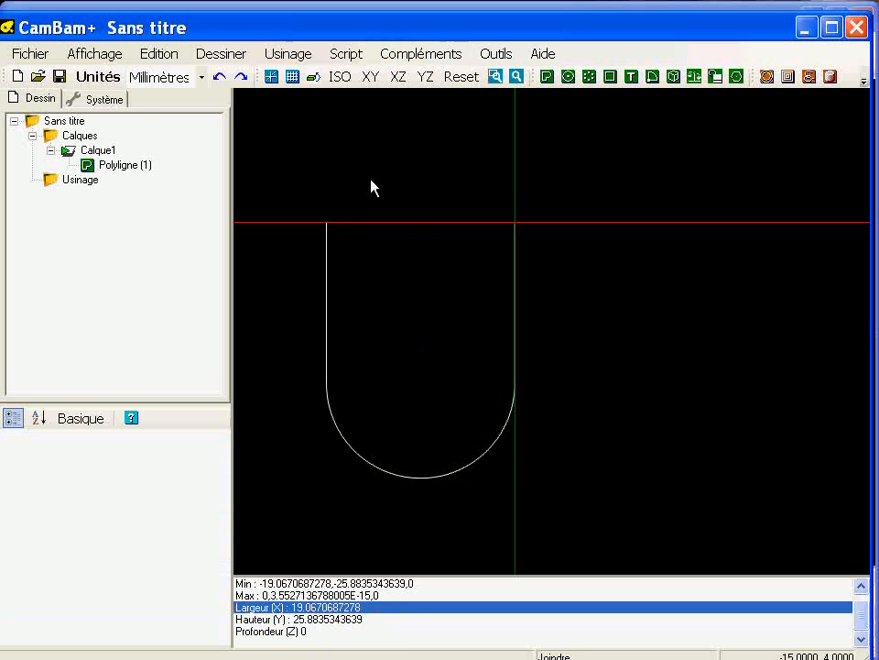
Turn off grid snapping while leaving object snapping enabled
left_click(94, 53)
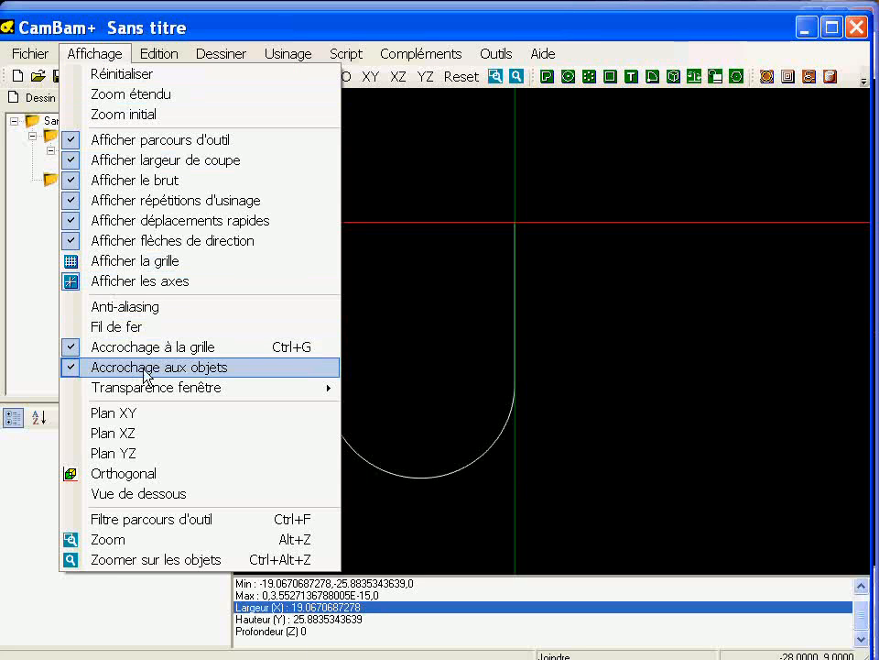
left_click(223, 349)
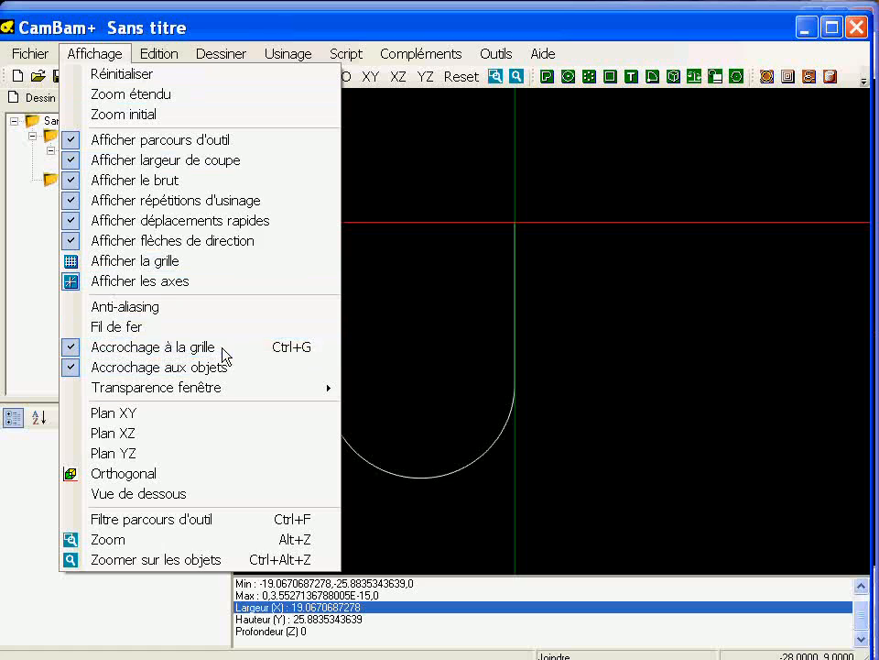
scroll(431, 275, "up", 2)
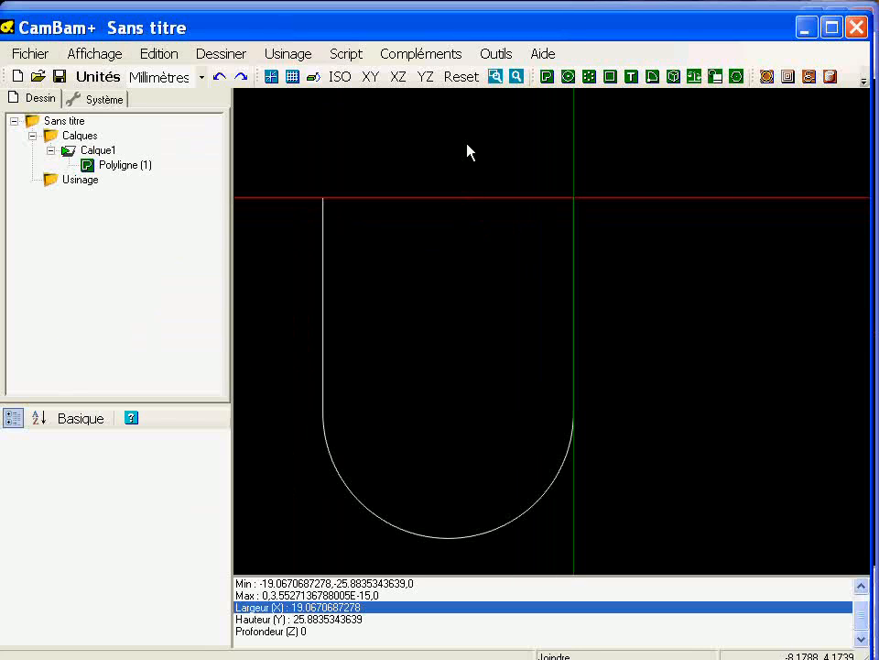
Measure the distance between the polyline's two open ends on the X axis and copy the value to the clipboard
left_click(495, 54)
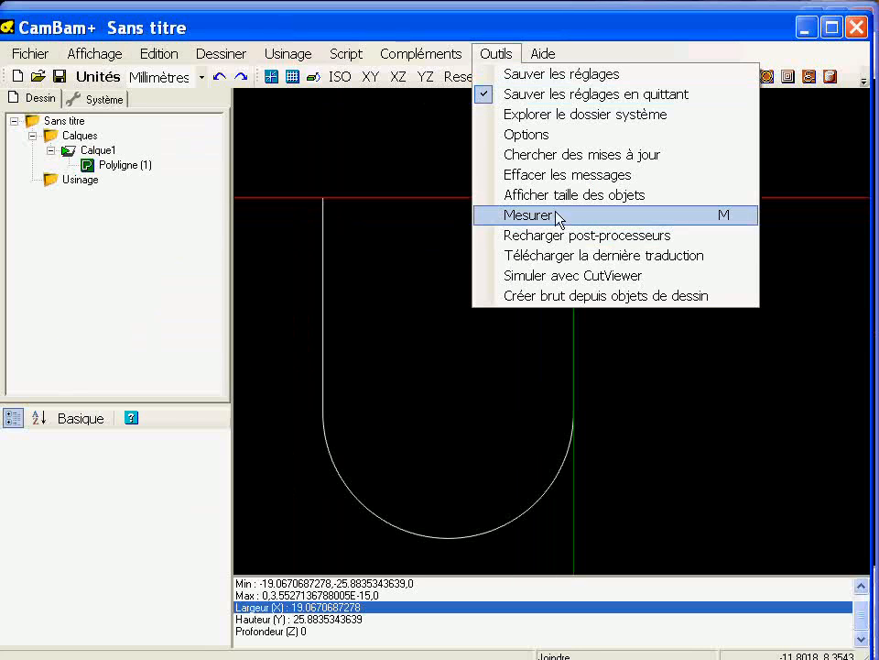
left_click(595, 216)
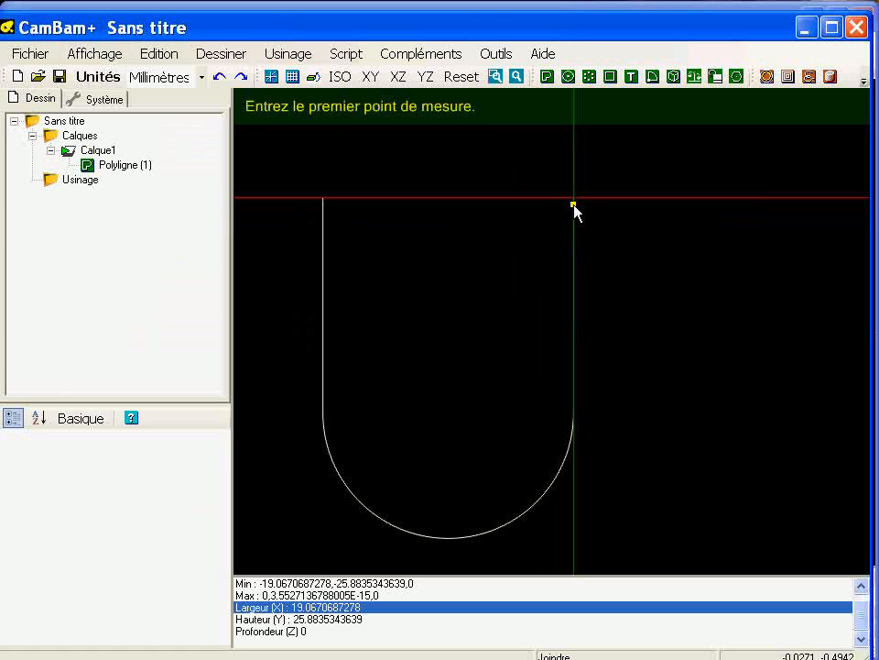
left_click(574, 198)
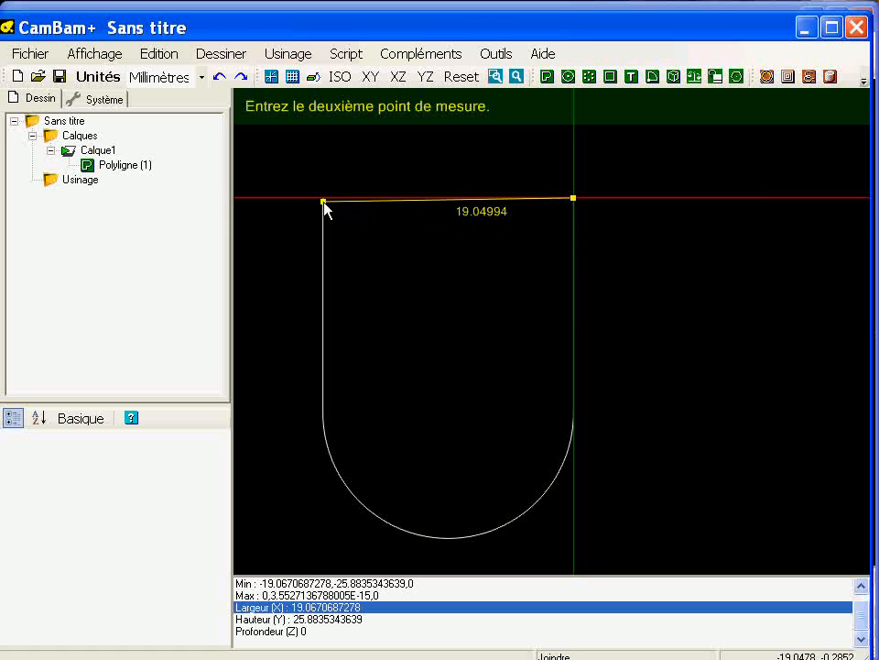
left_click(324, 199)
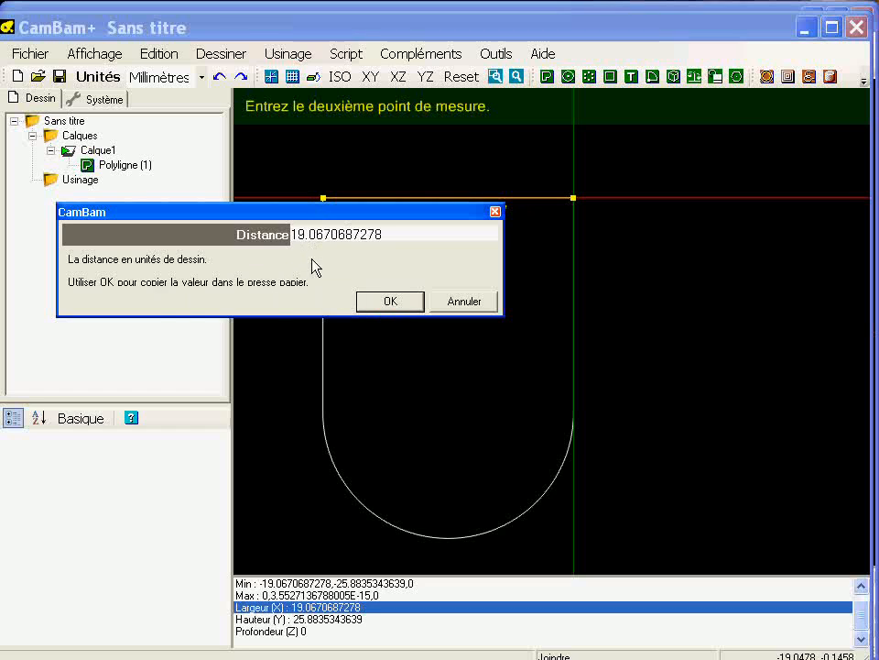
left_click(377, 304)
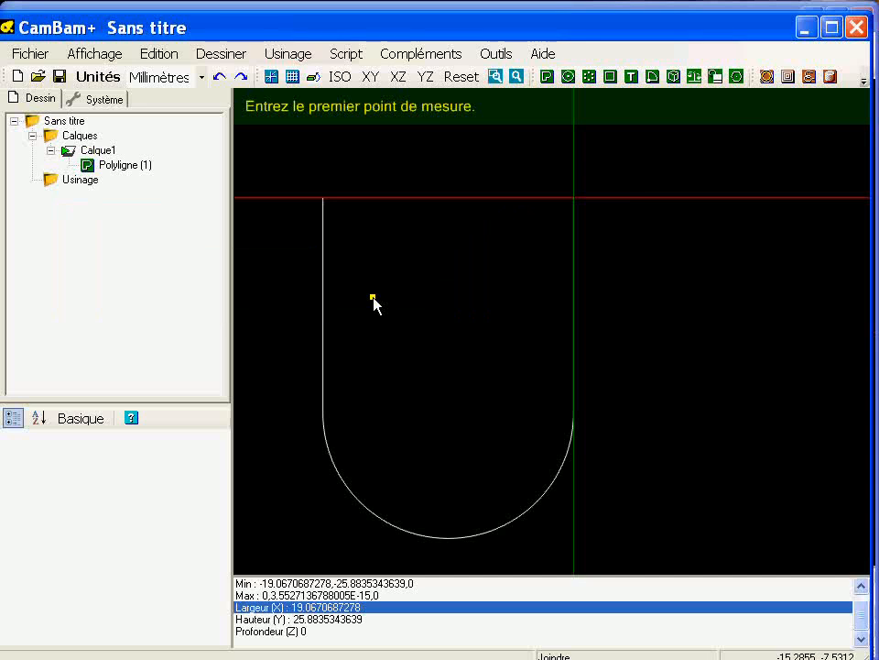
key("Escape")
Start an array copy of the joined polyline with the number of copies set to 3
scroll(407, 263, "down", 3)
mouse_move(404, 263)
middle_mouse_down()
mouse_move(525, 225)
mouse_move(526, 313)
middle_mouse_up()
scroll(526, 225, "down", 2)
left_click(491, 237)
right_click(256, 147)
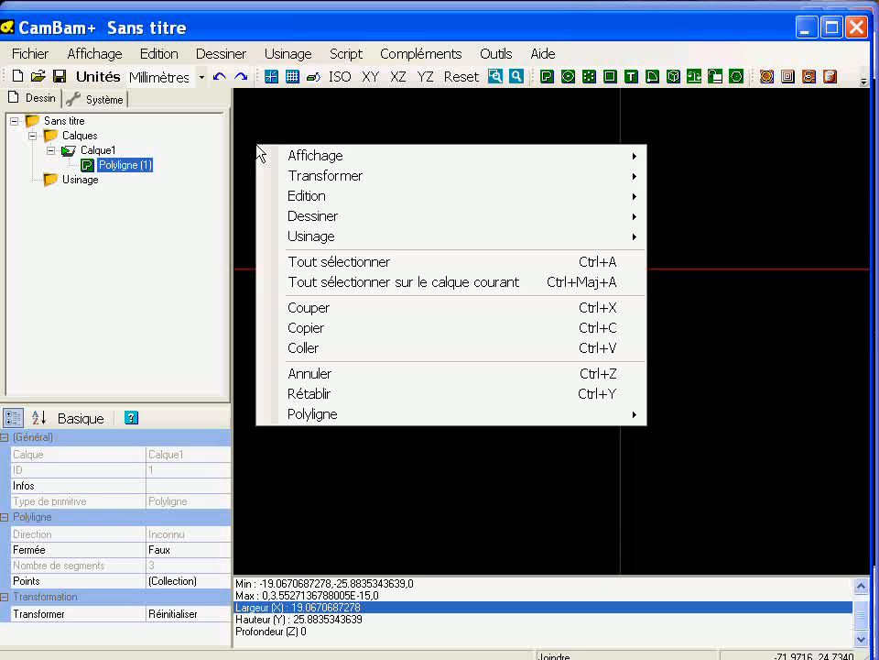
mouse_move(296, 183)
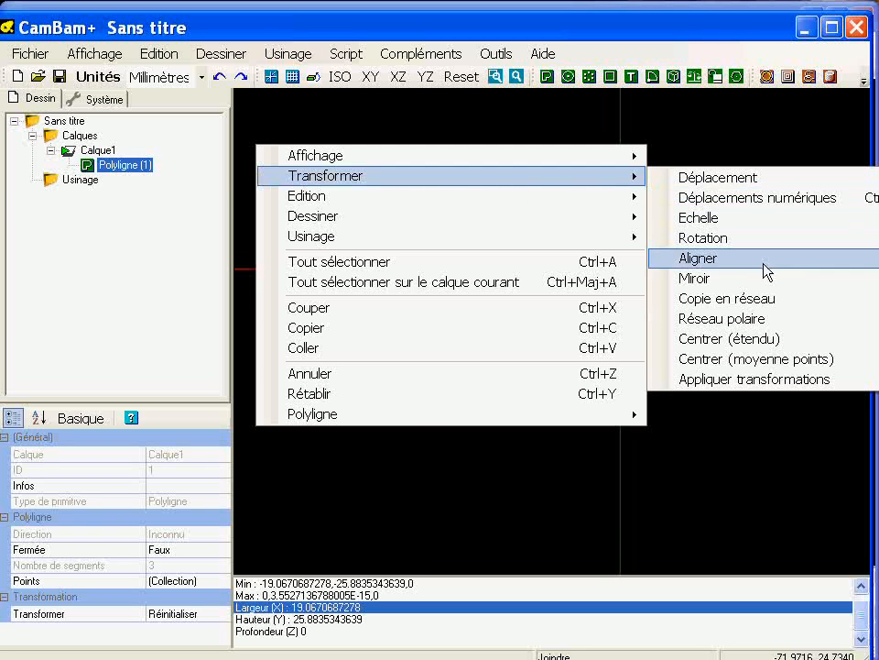
left_click(765, 299)
left_click_drag(309, 221, 385, 455)
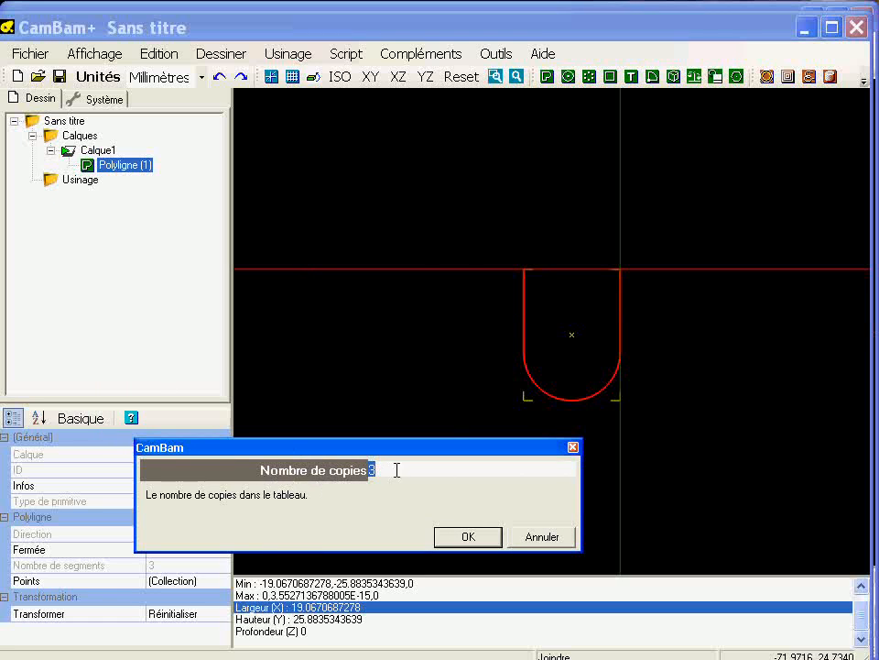
left_click(467, 540)
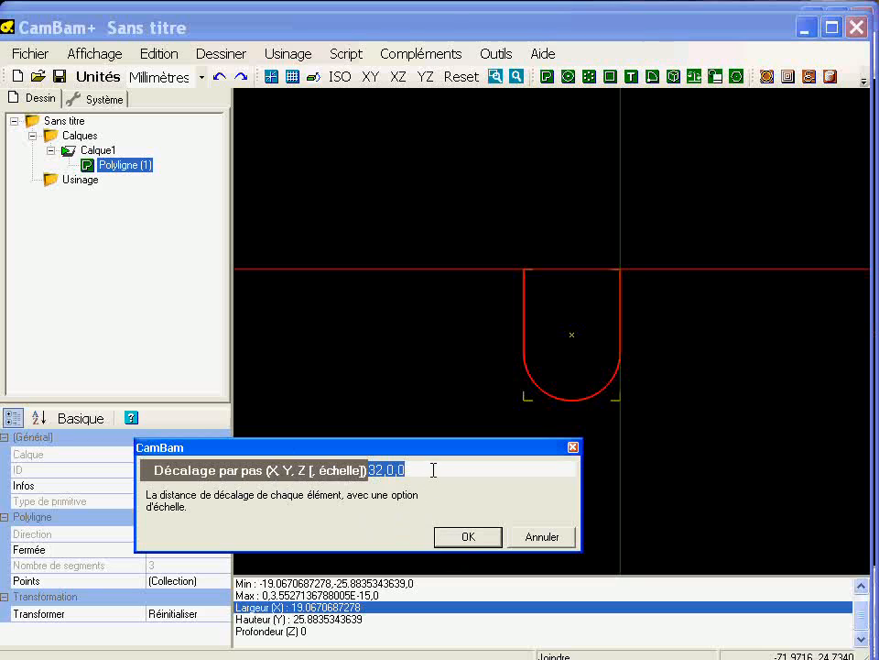
Set the array offset to -19.0670687278 in X and 0 in Y, and create the copies
type("19.0670687278")
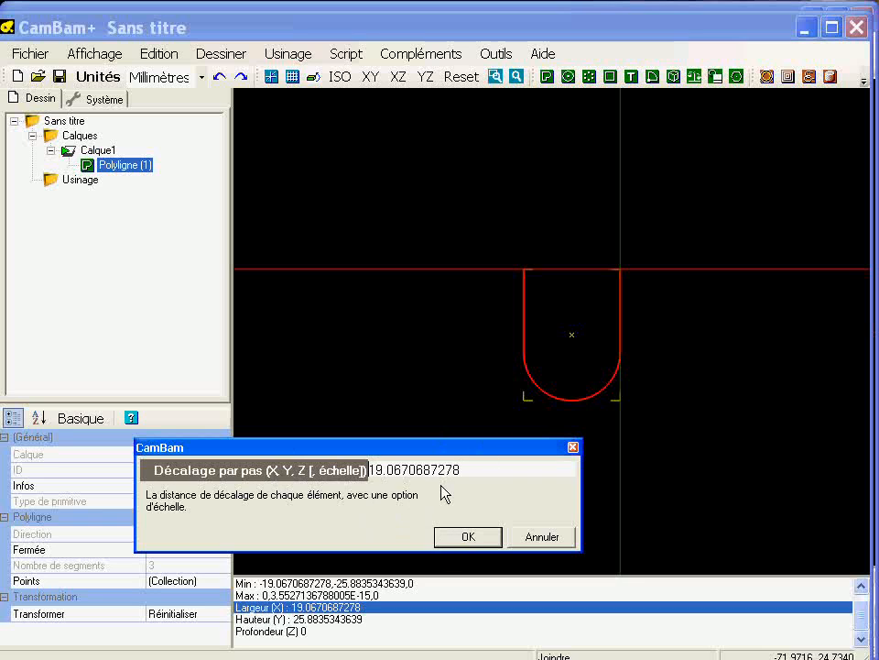
key("Home")
type("-")
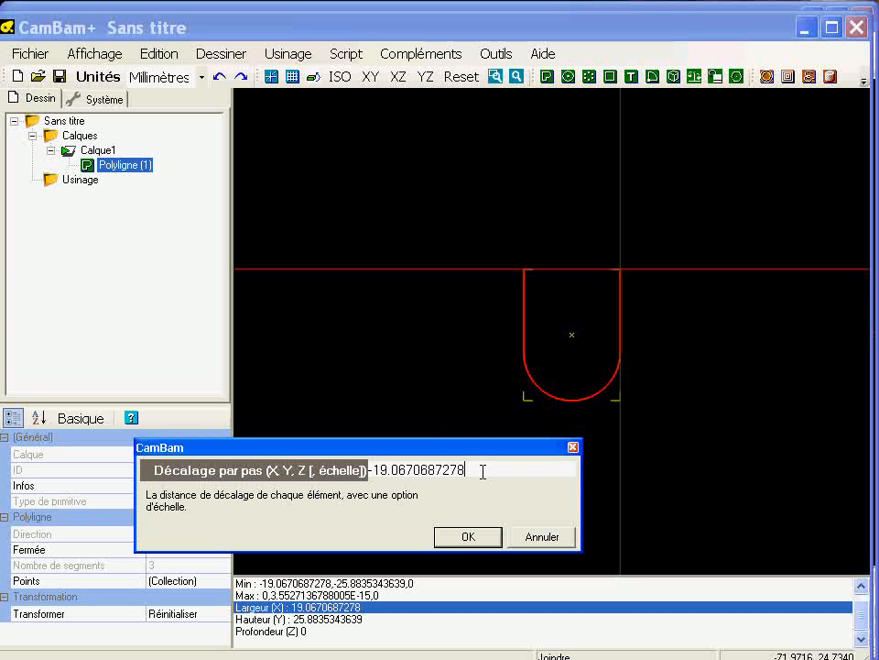
key("End")
type(",0")
left_click(491, 534)
middle_click_drag(484, 345, 580, 319)
middle_click_drag(477, 407, 617, 358, "alt")
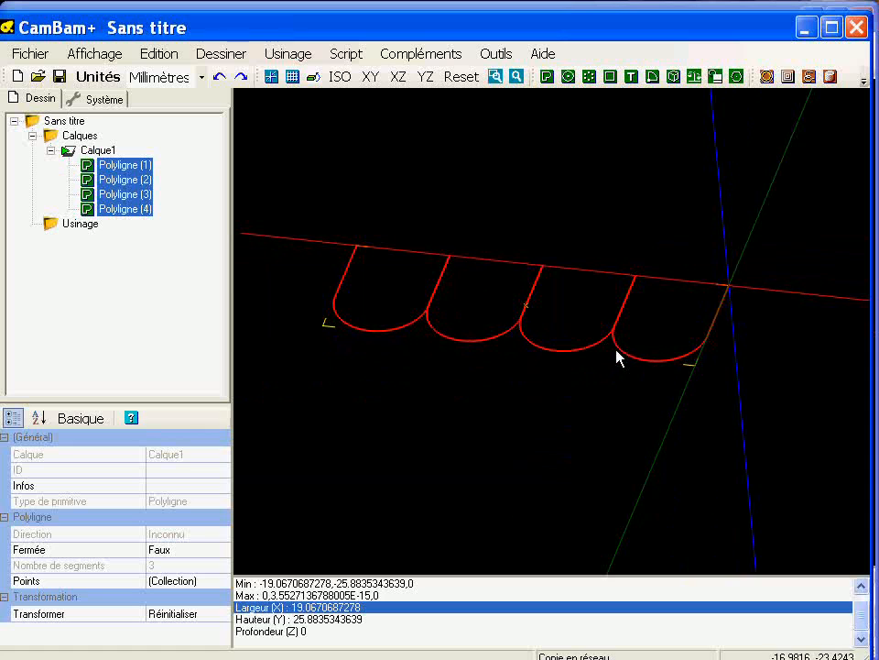
Copy the Gravure6 engraving operation from the other open drawing, Gabarit pour CamBam QA recouvertes male
left_click(549, 382)
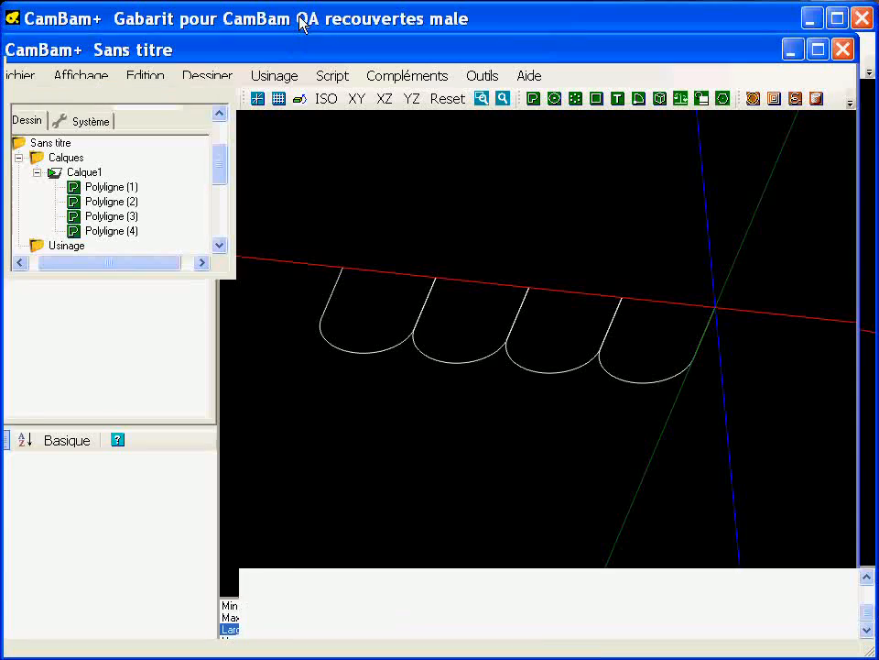
scroll(221, 216, "down", 4)
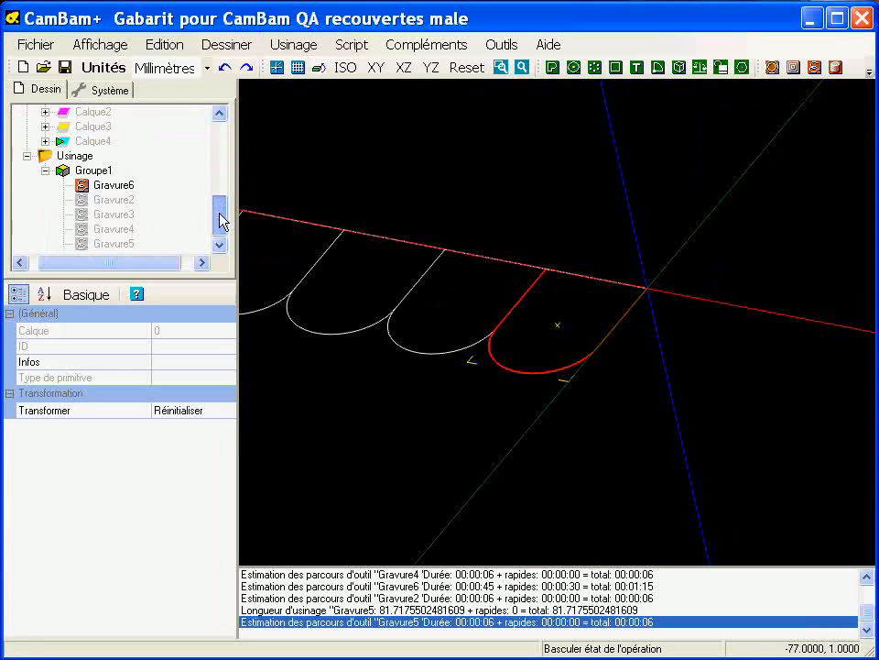
left_click(113, 186)
right_click(110, 187)
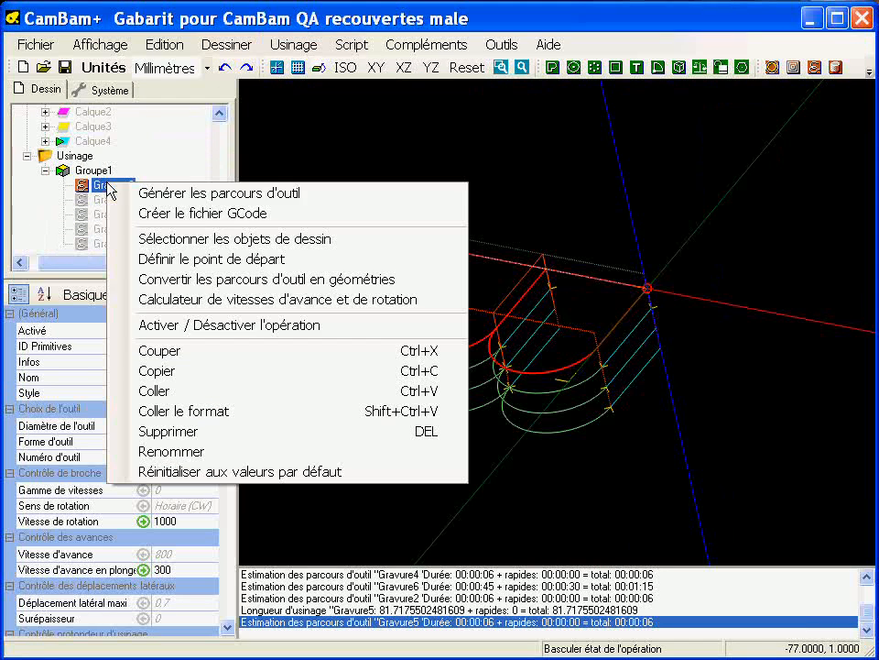
left_click(196, 371)
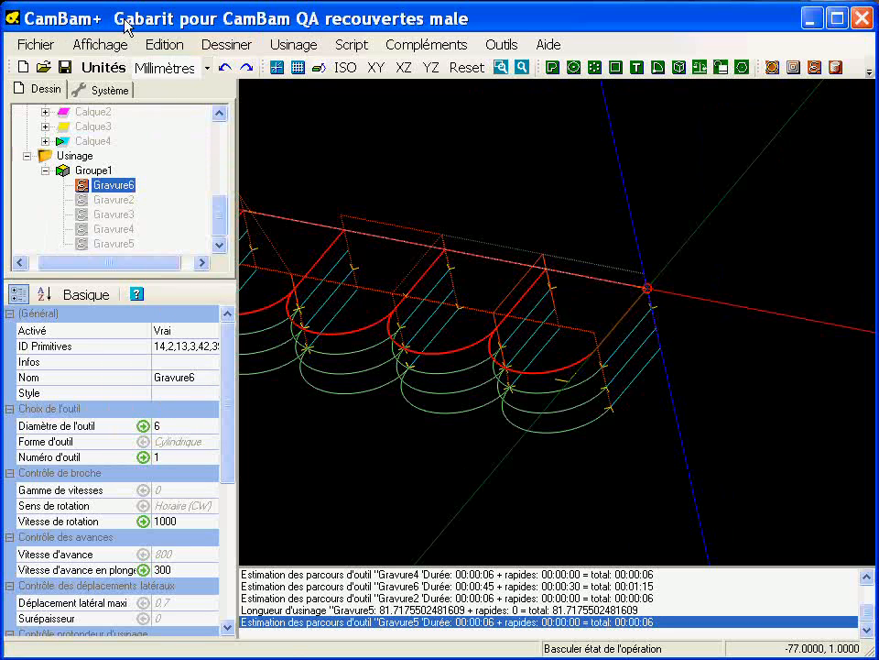
Switch back to the untitled drawing and paste the copied engraving operation into its machining folder
left_click(1, 60)
left_click_drag(161, 52, 185, 15)
right_click(93, 216)
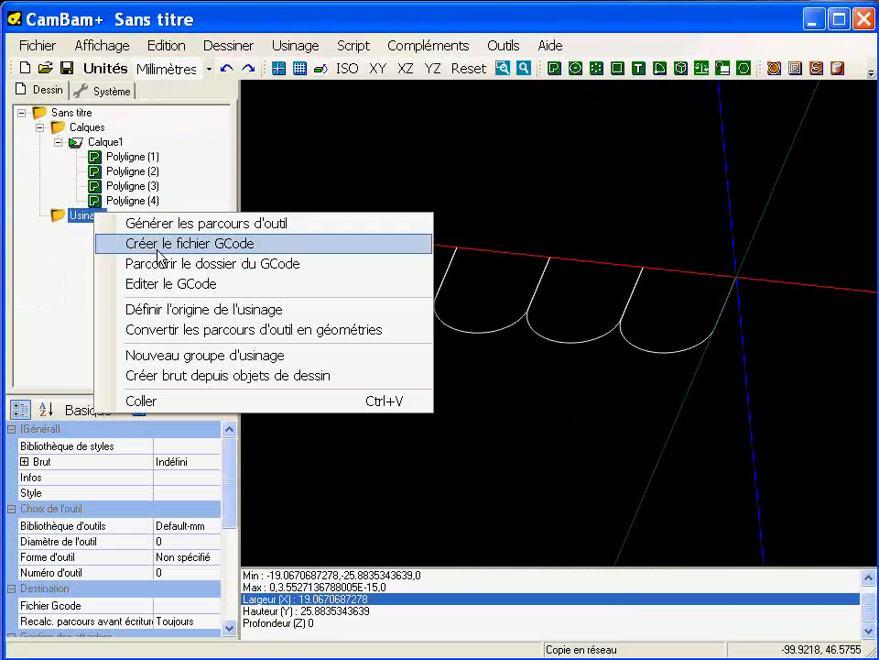
left_click(198, 401)
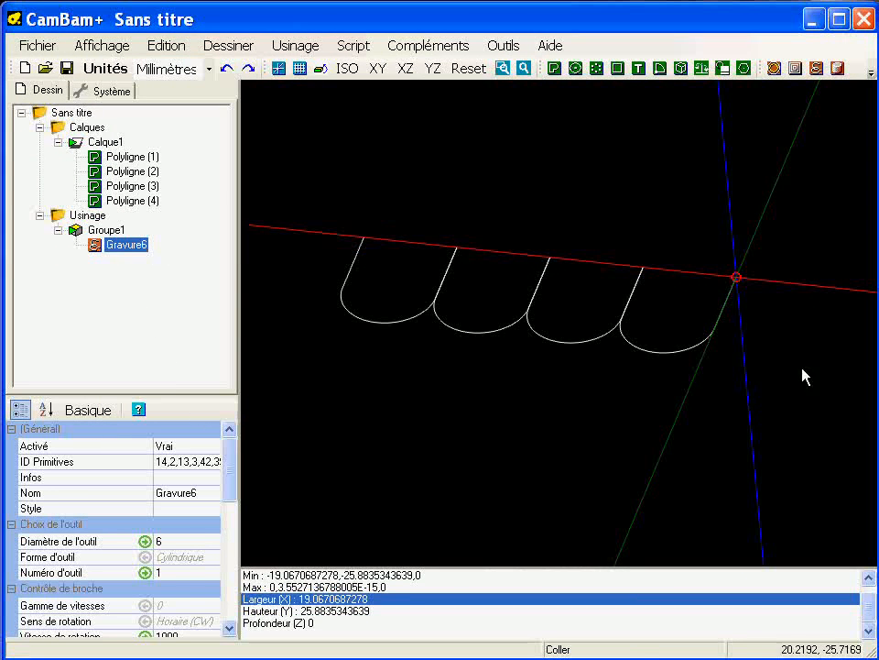
Reassign the Gravure6 operation to all four scallop polylines as its drawing objects
right_click(117, 252)
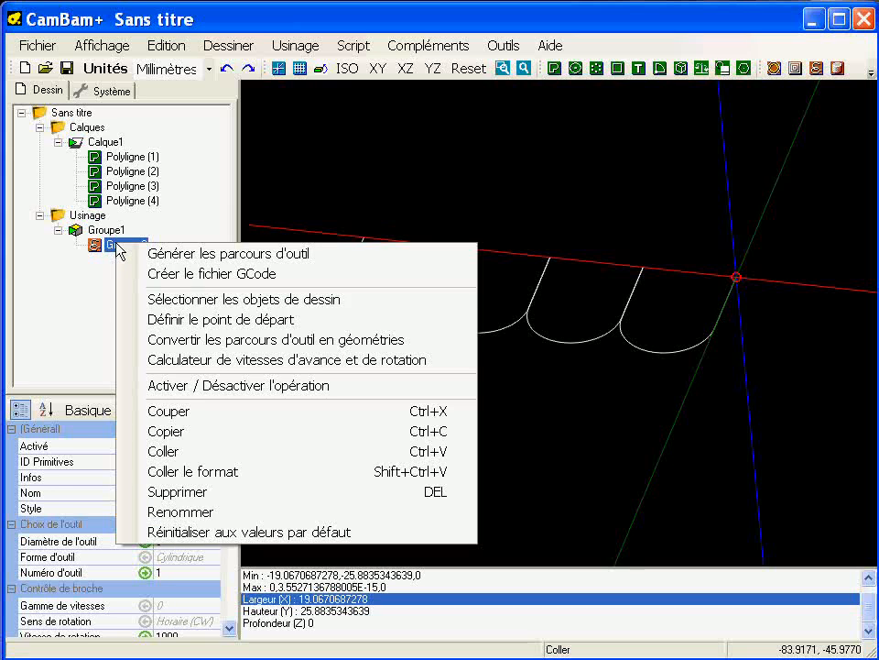
left_click(175, 304)
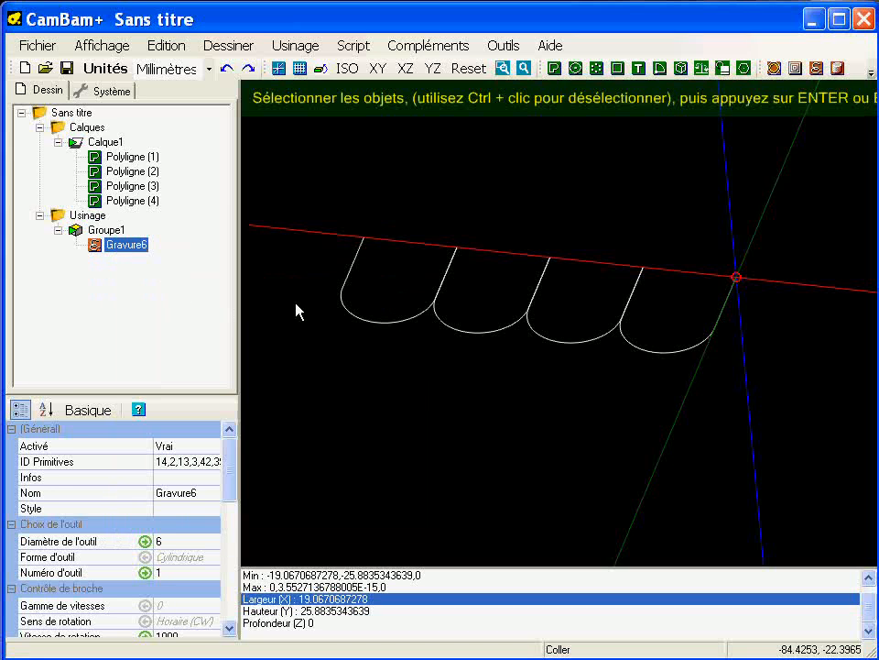
left_click_drag(293, 177, 785, 400)
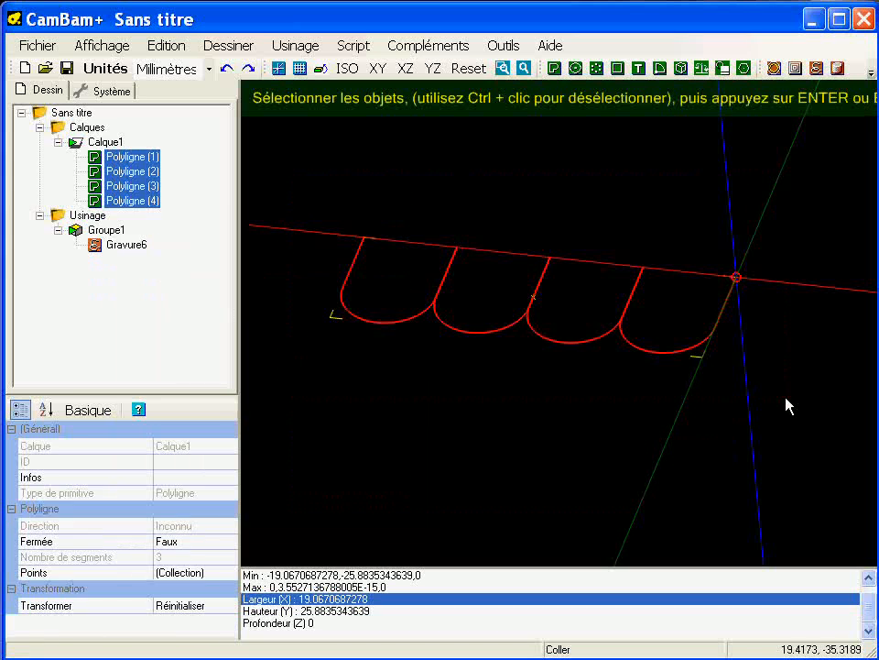
key("Return")
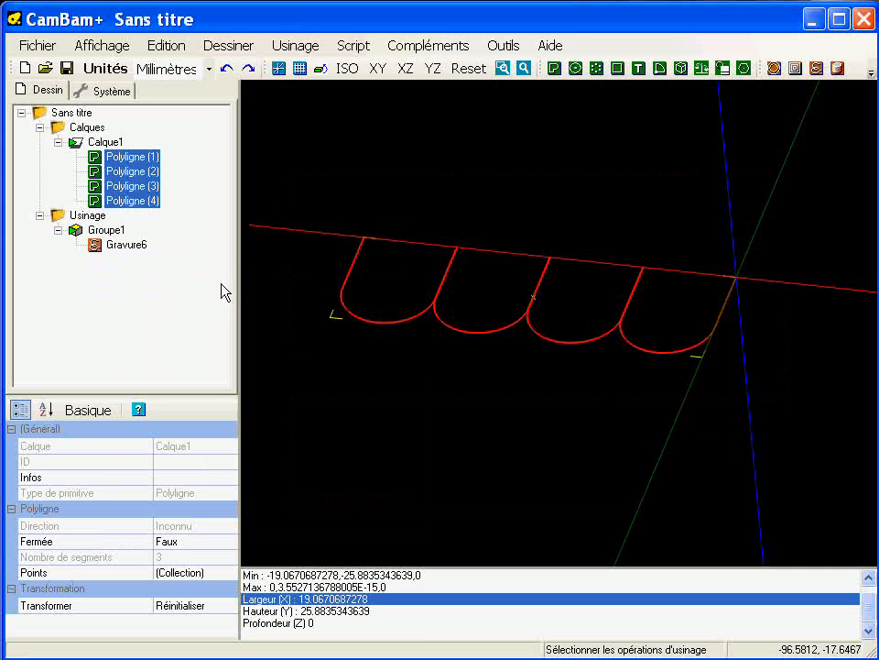
Define the Gravure6 start point at the drawing origin, on the upper end of the first scallop
right_click(127, 244)
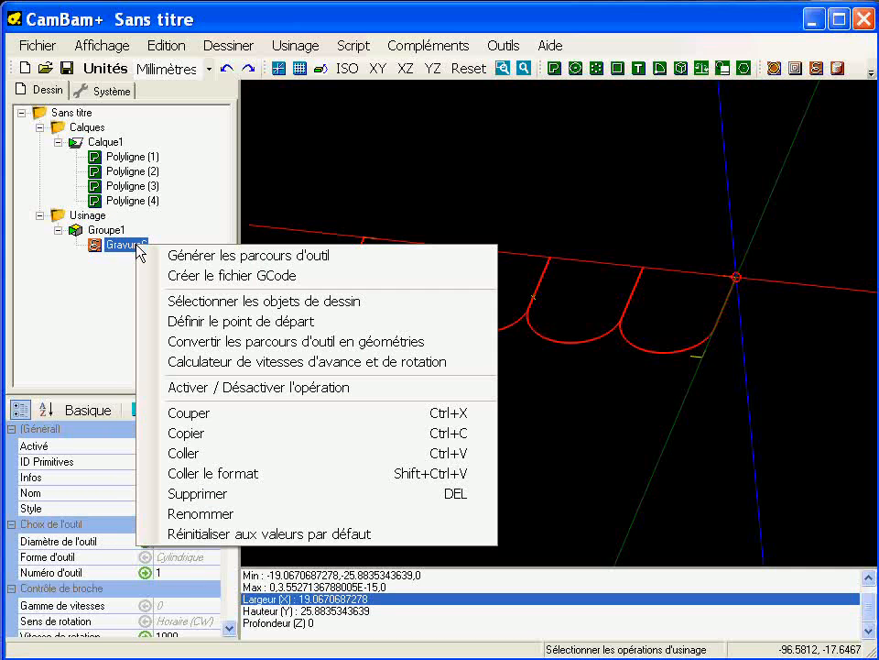
left_click(393, 174)
double_click(389, 309, "alt")
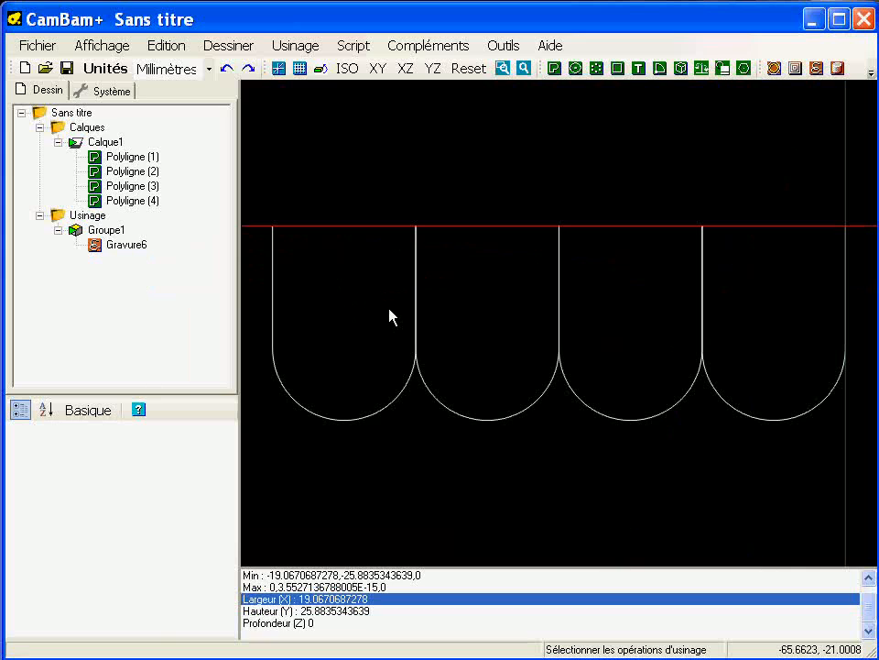
scroll(524, 311, "down", 2)
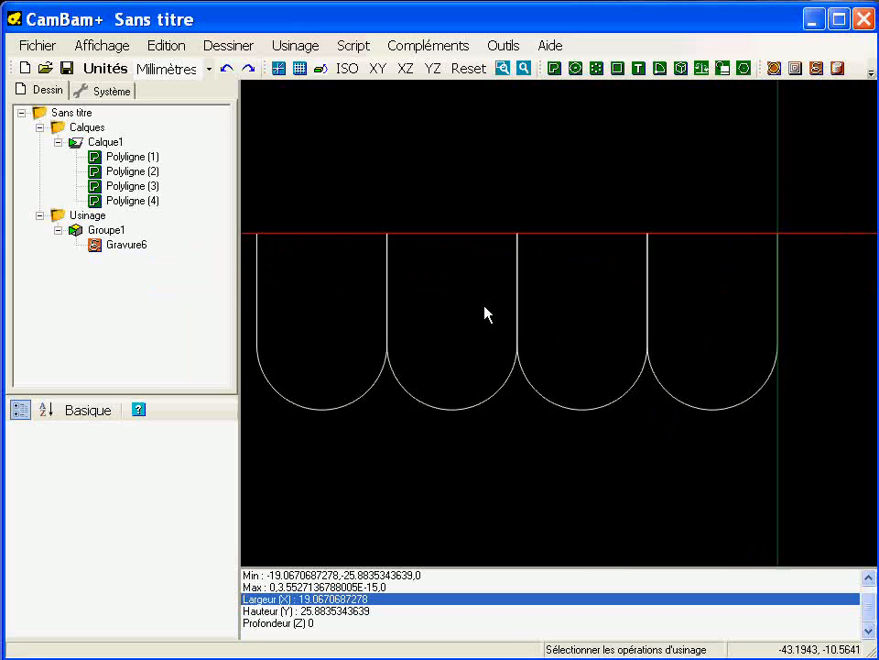
left_click(128, 246)
right_click(128, 246)
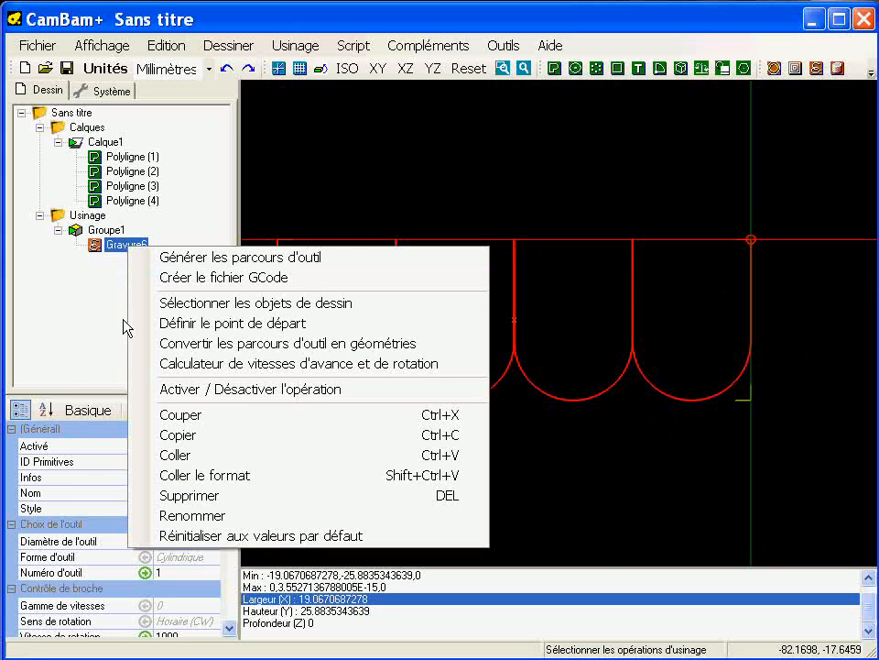
left_click(196, 324)
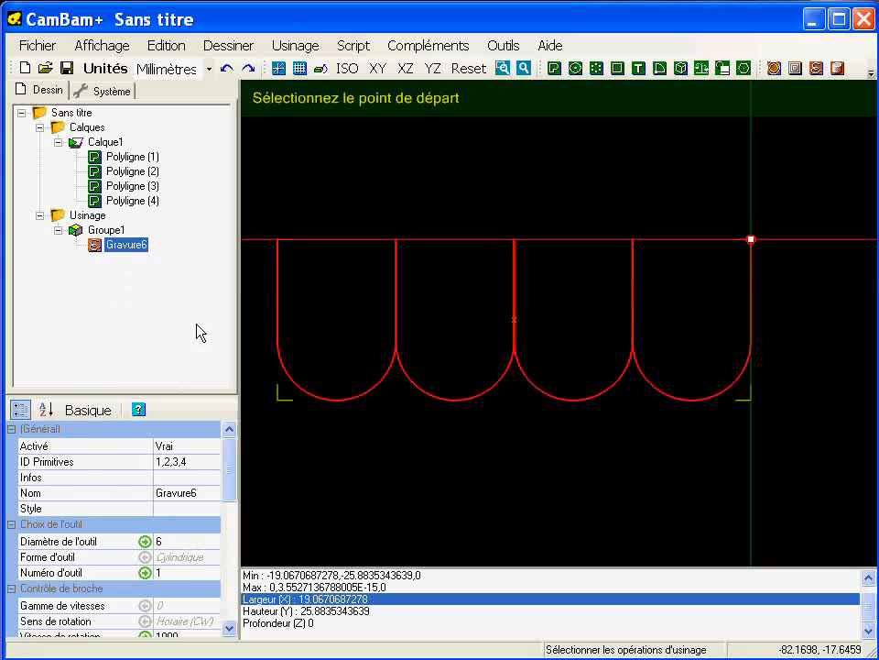
left_click(752, 241)
Generate the toolpaths for Gravure6 and hide the cut-width display
mouse_move(396, 418)
left_mouse_down("alt")
mouse_move(429, 347)
mouse_move(386, 303)
mouse_move(505, 338)
mouse_move(193, 303)
left_mouse_up("alt")
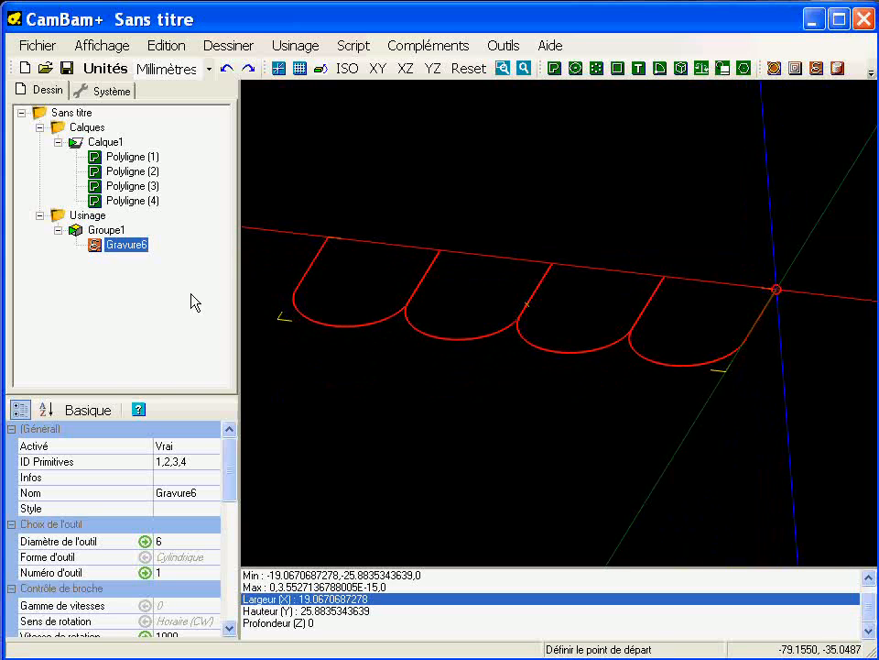
right_click(145, 254)
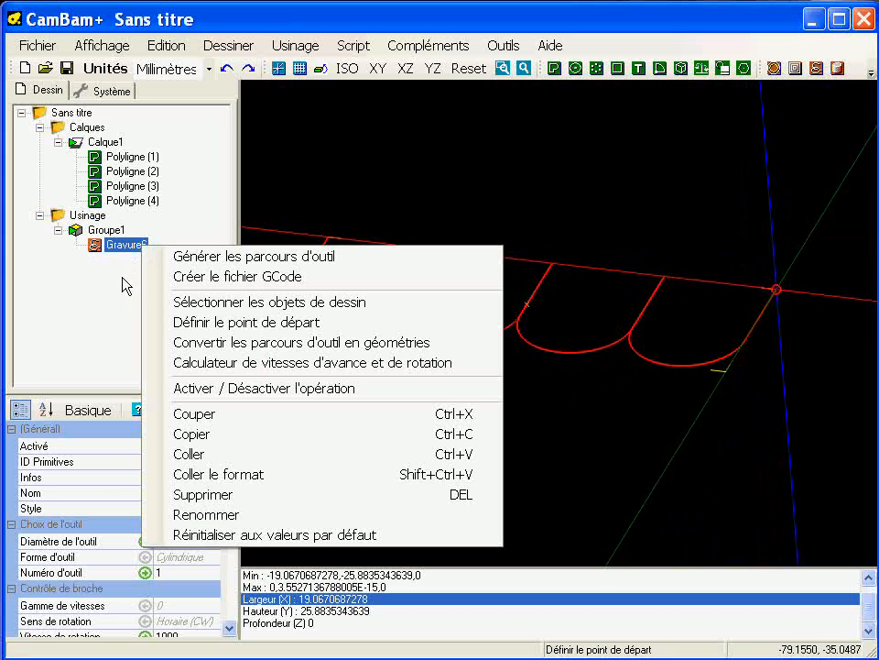
left_click(188, 257)
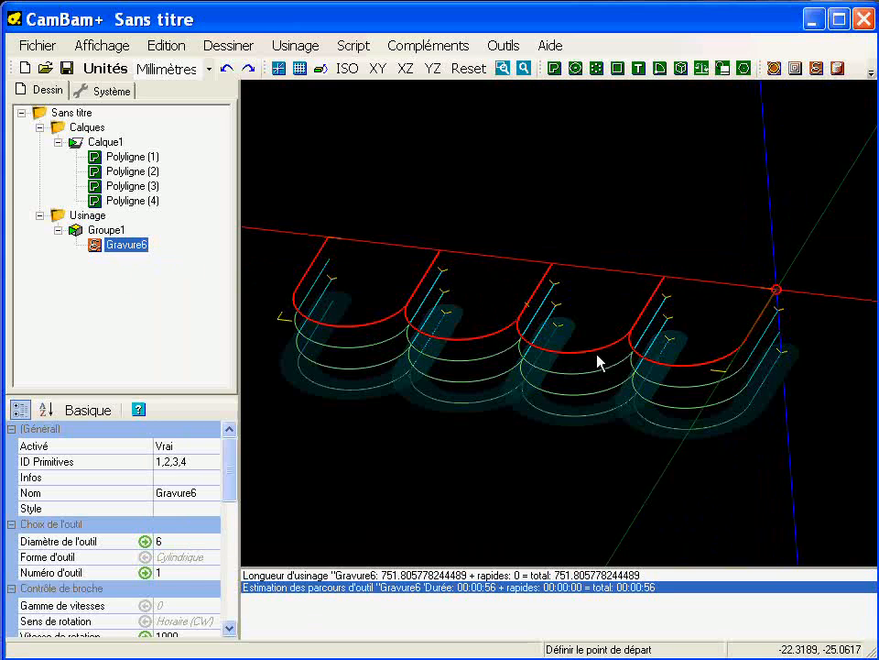
left_click(102, 45)
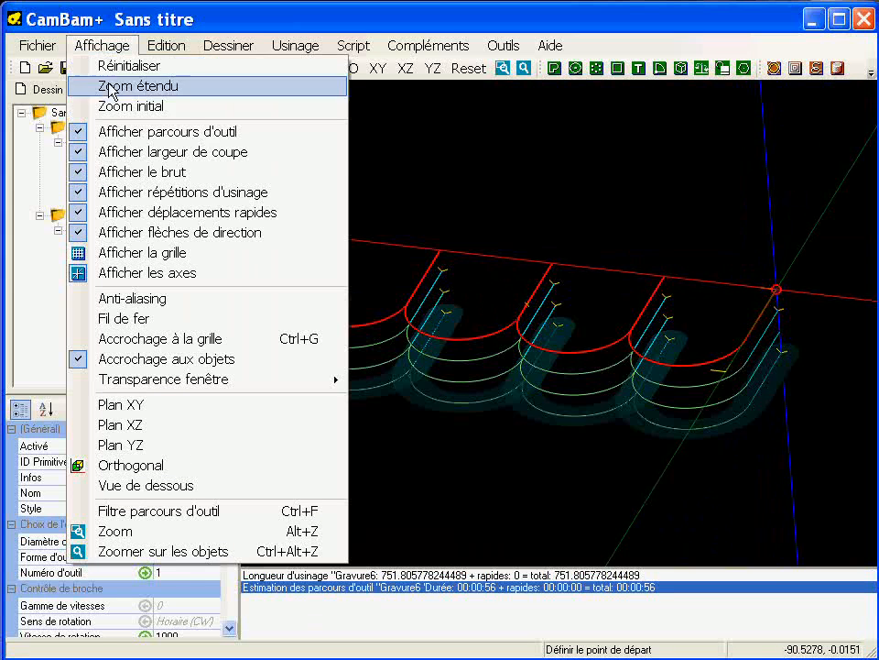
left_click(128, 152)
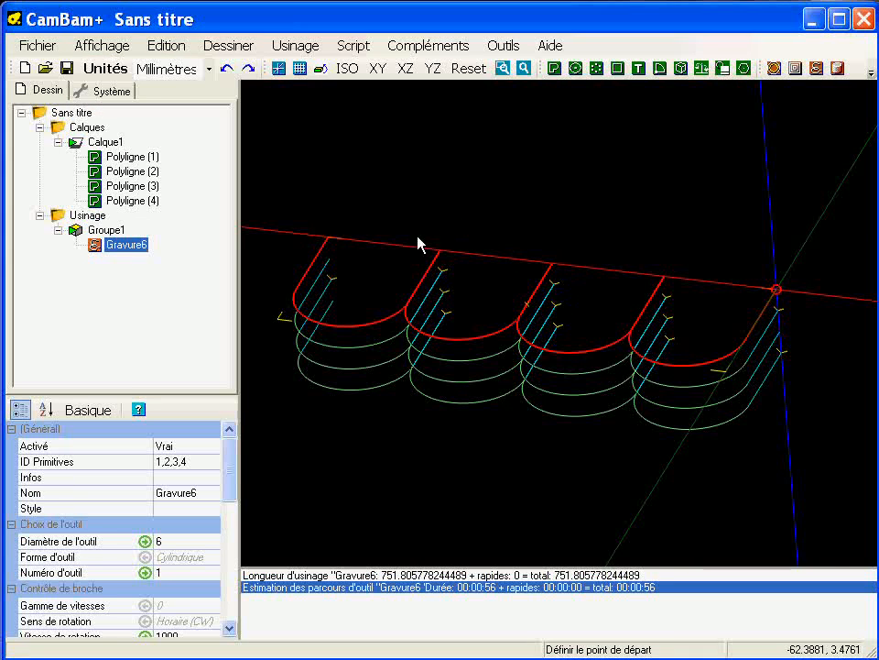
Inspect the cutting order with the toolpath filter, stepping through toolpath numbers 0 and 1
left_click(102, 44)
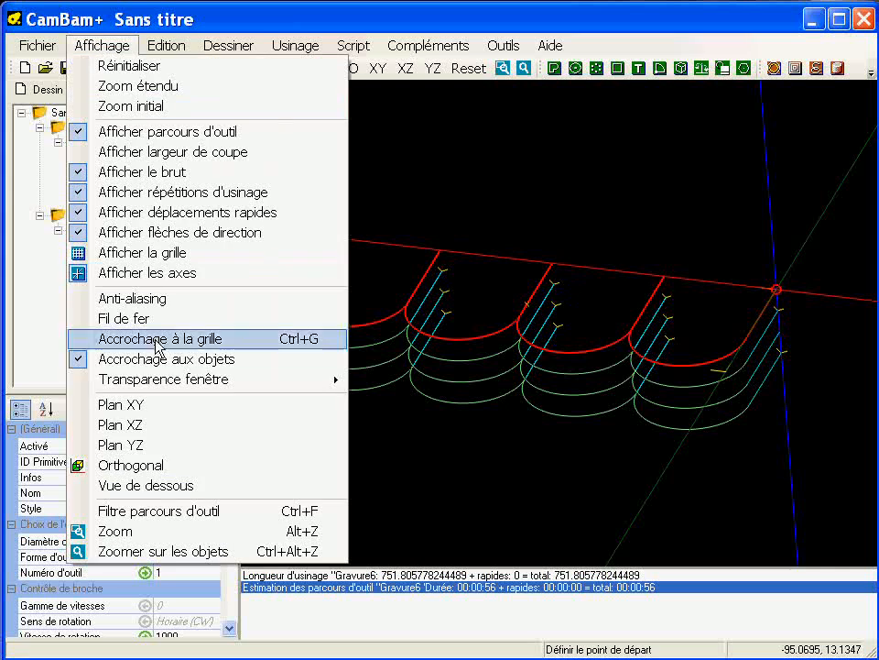
left_click(187, 510)
type("0")
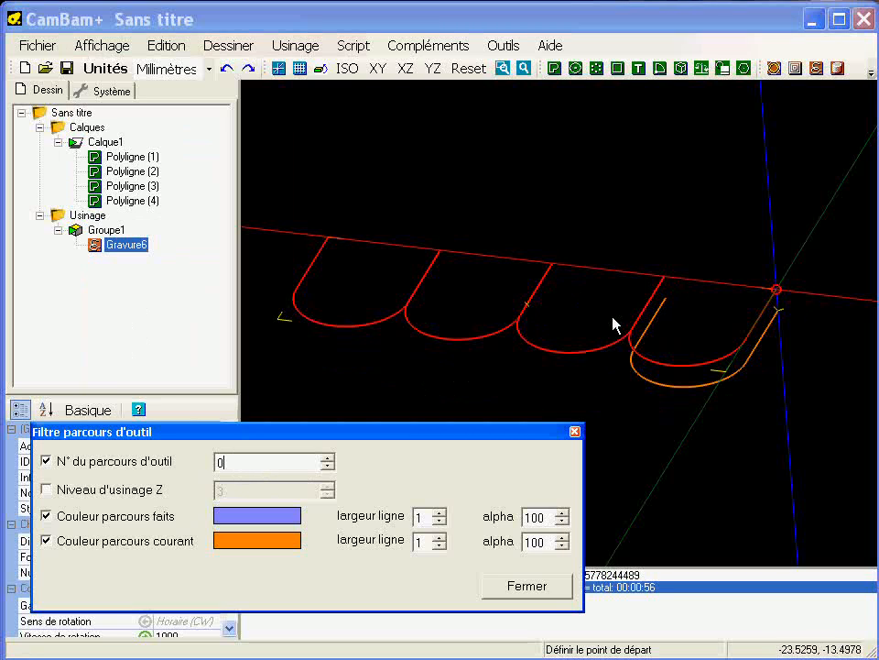
key("Up")
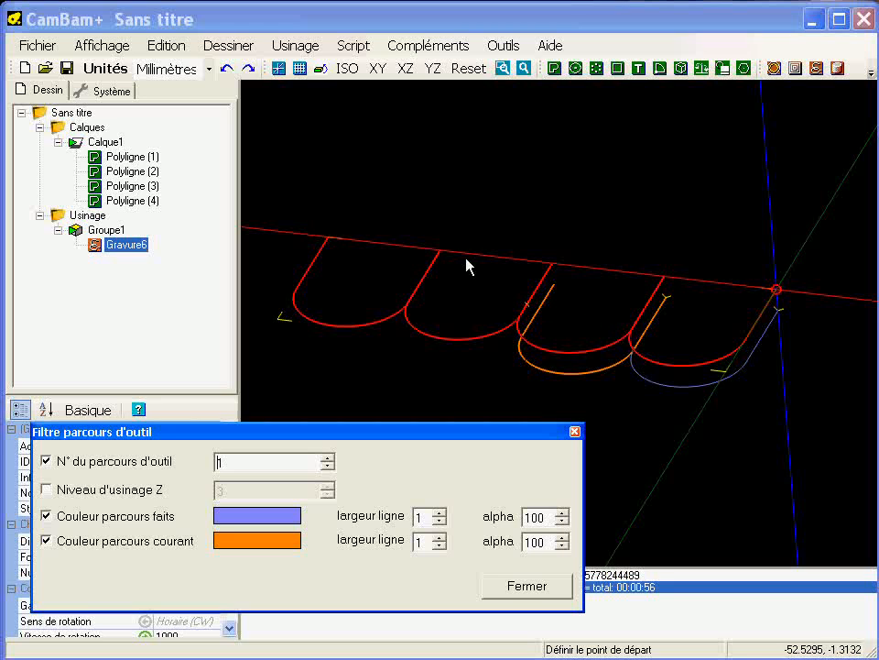
left_click(543, 589)
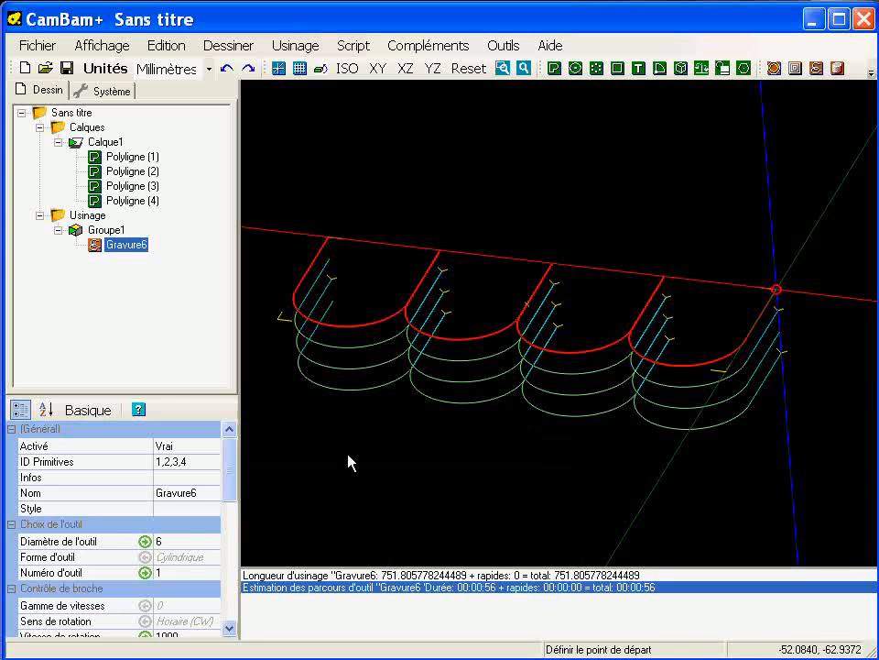
Enlarge the property area and review the tool, feed, lateral displacement and depth settings of Gravure6
left_click_drag(180, 396, 179, 277)
left_click_drag(239, 446, 304, 514)
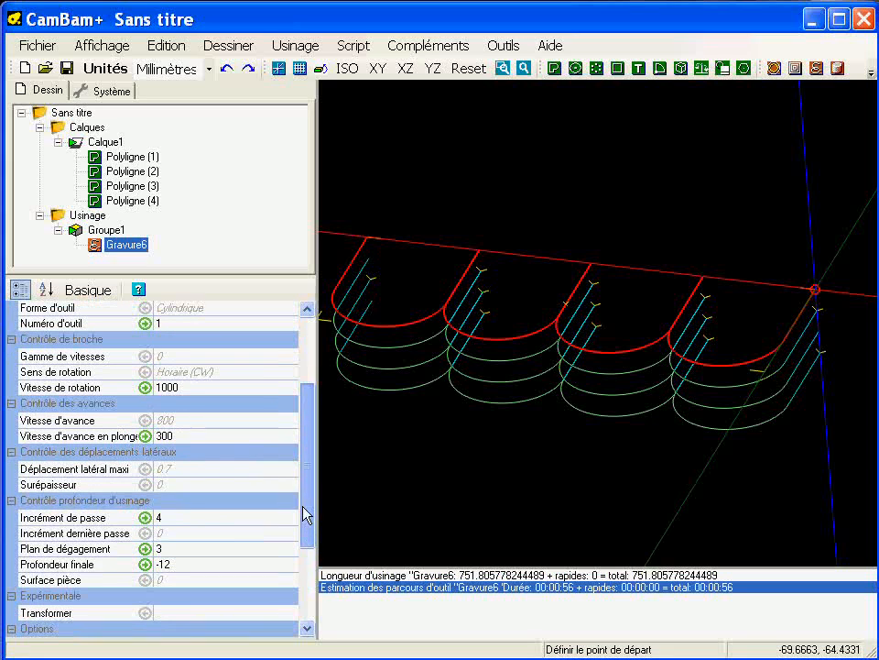
left_click(191, 470)
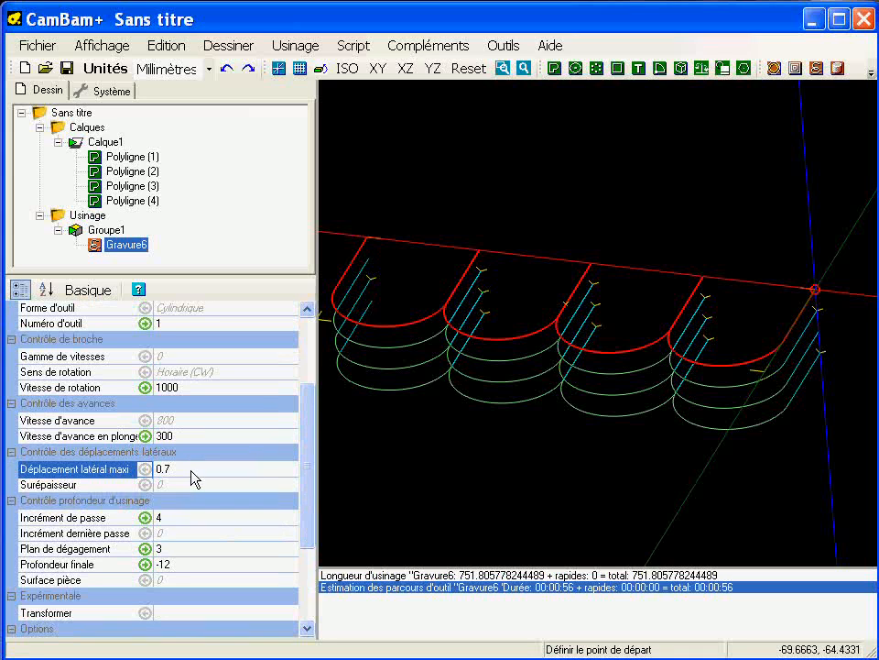
left_click_drag(311, 436, 312, 400)
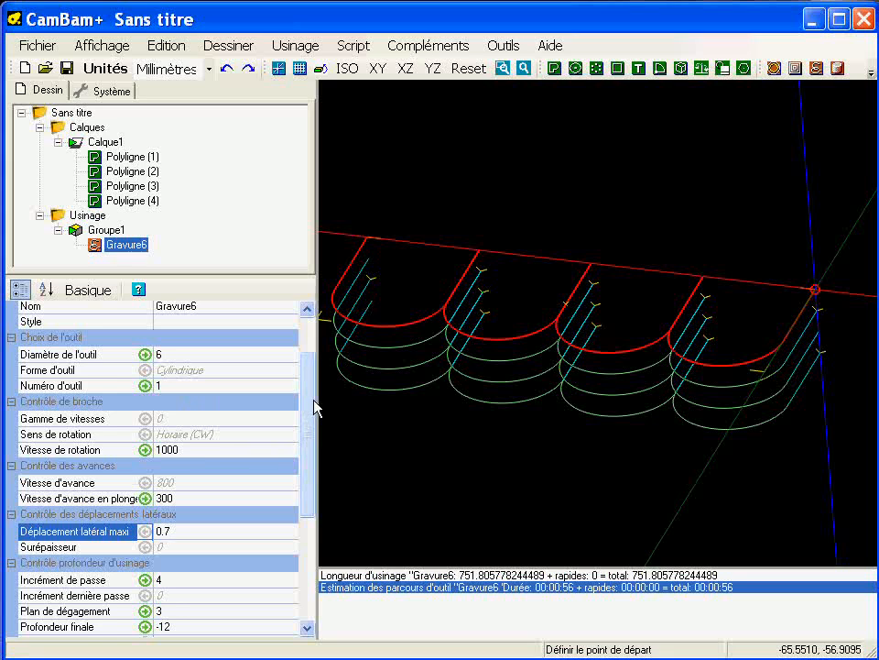
left_click_drag(308, 406, 308, 426)
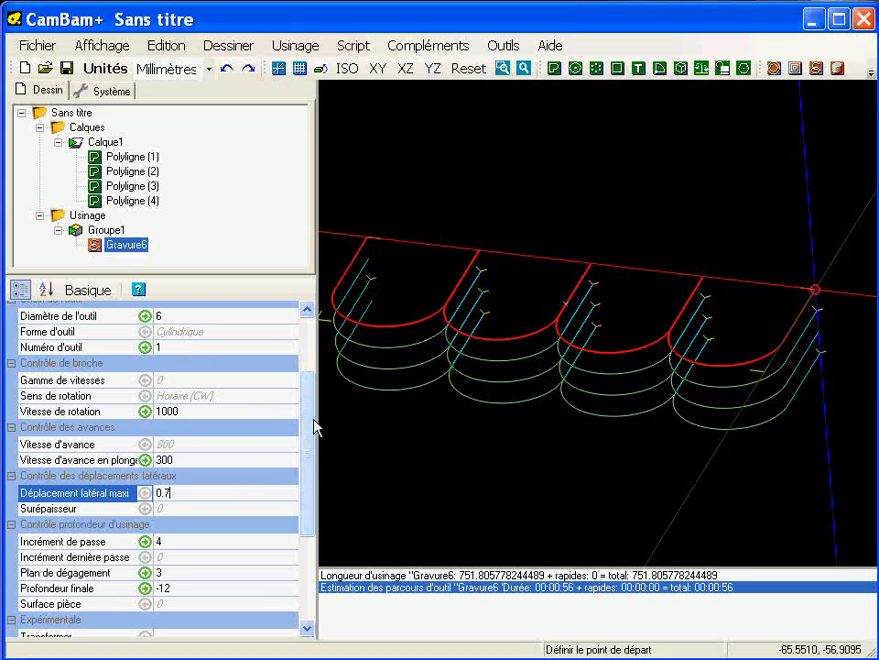
Examine the layered toolpasses along the four scallops in 3D, and look at the scallops in plan view
middle_click_drag(440, 225, 540, 231)
left_click(451, 275)
left_click(456, 270)
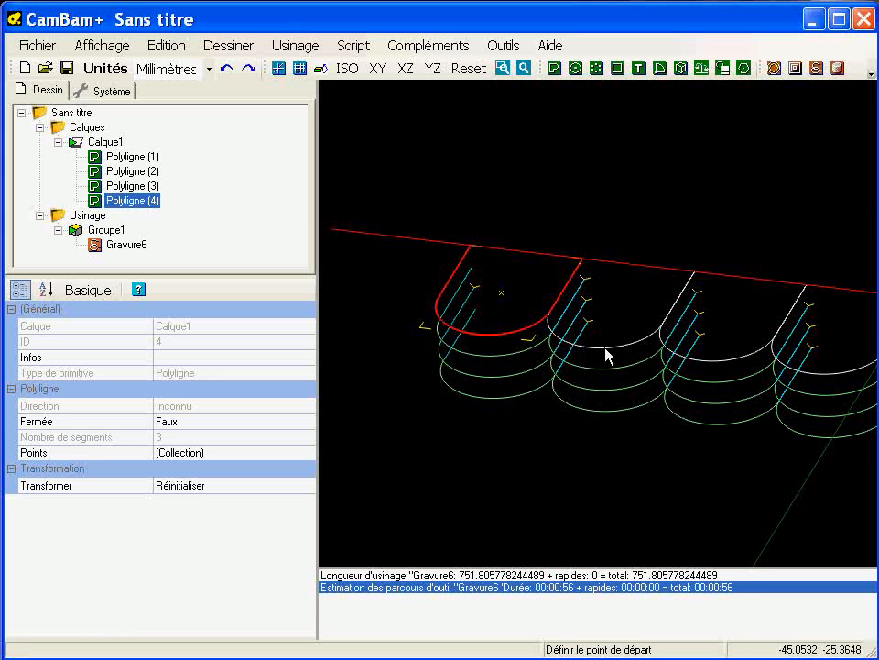
middle_click_drag(654, 329, 564, 313)
scroll(565, 313, "down", 1)
middle_click_drag(702, 305, 668, 304)
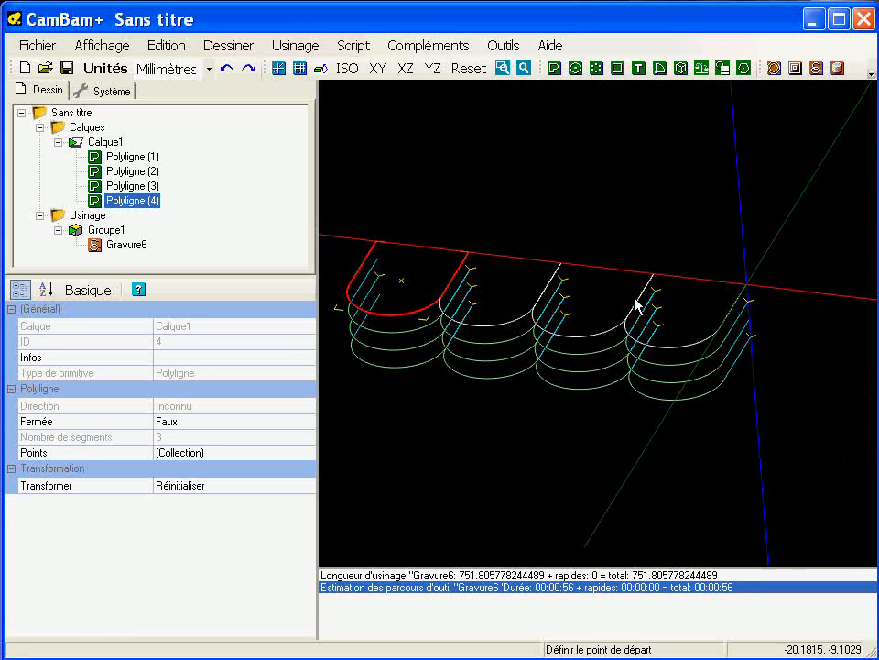
left_click(564, 412)
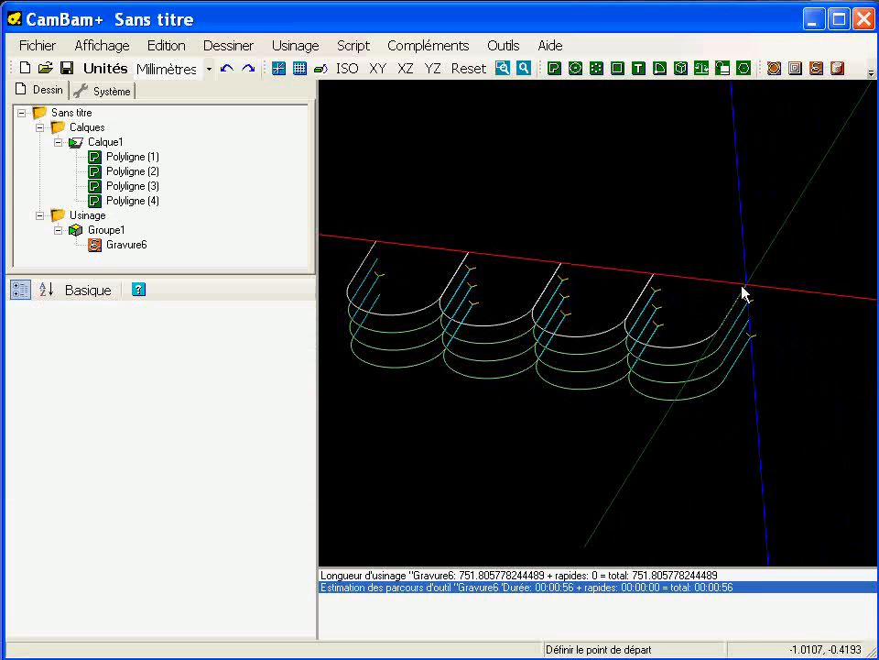
middle_click_drag(434, 261, 448, 250)
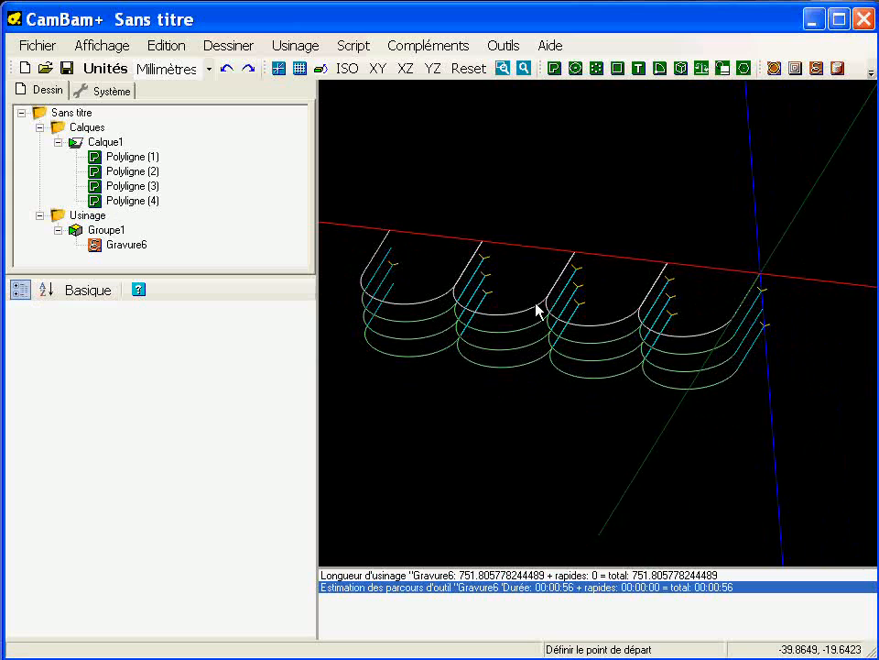
middle_click_drag(538, 310, 530, 320)
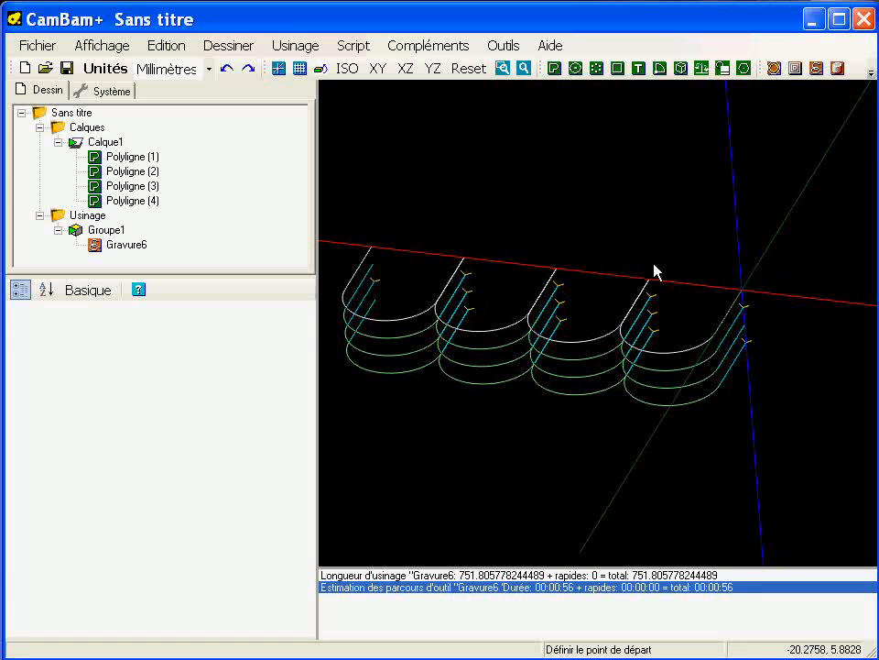
scroll(641, 302, "up", 2)
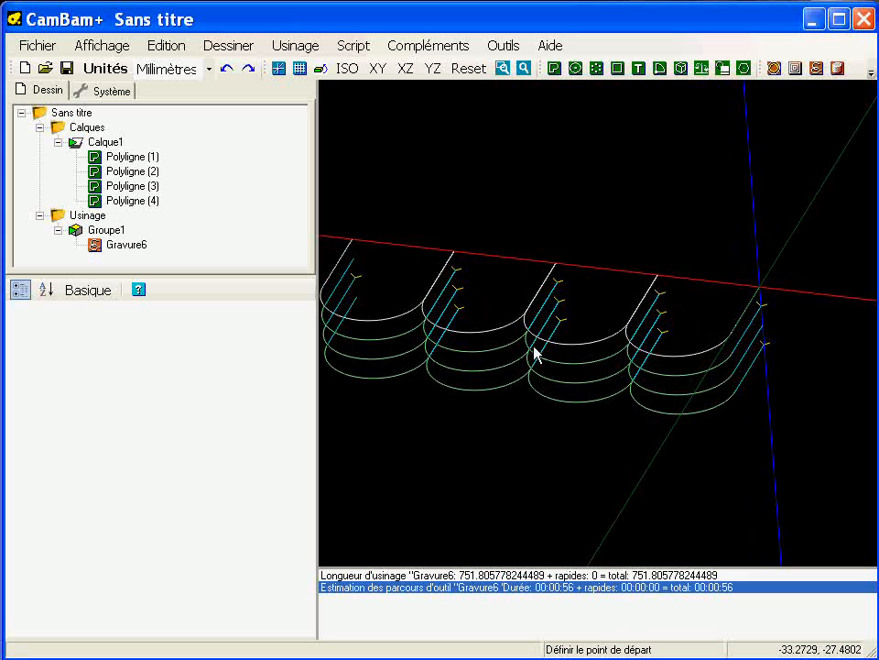
middle_click_drag(549, 320, 601, 319)
double_click(577, 323, "alt")
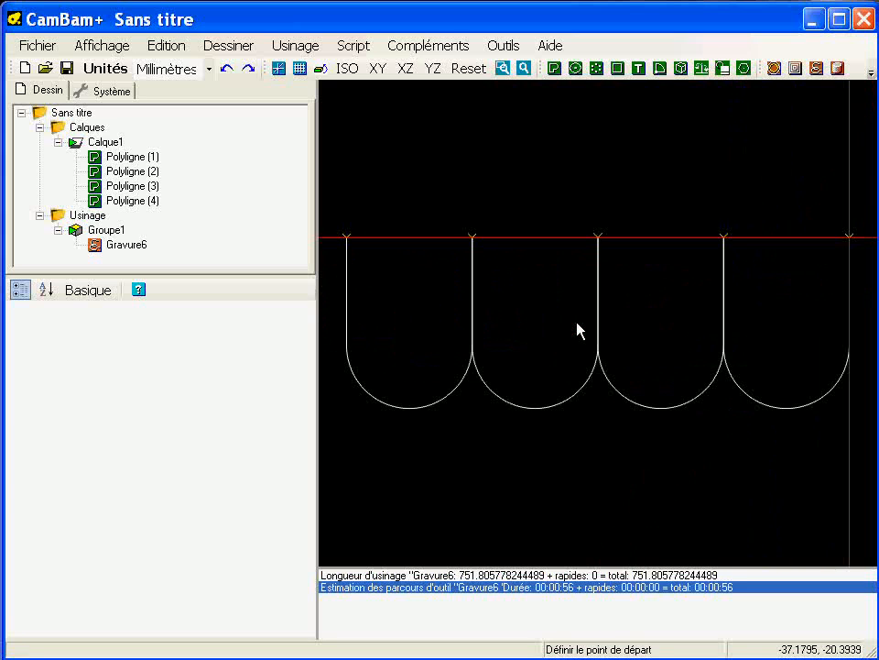
Extend the outer end of the leftmost scallop polyline straight up to about 9 mm above the X axis
scroll(565, 331, "down", 2)
middle_click_drag(608, 321, 582, 340)
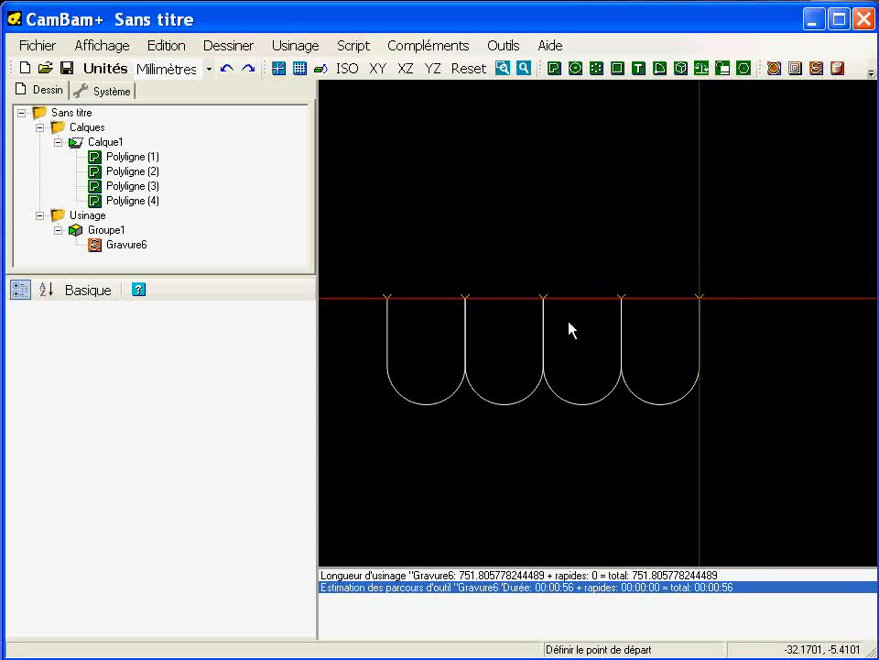
key("alt")
scroll(545, 357, "up", 3)
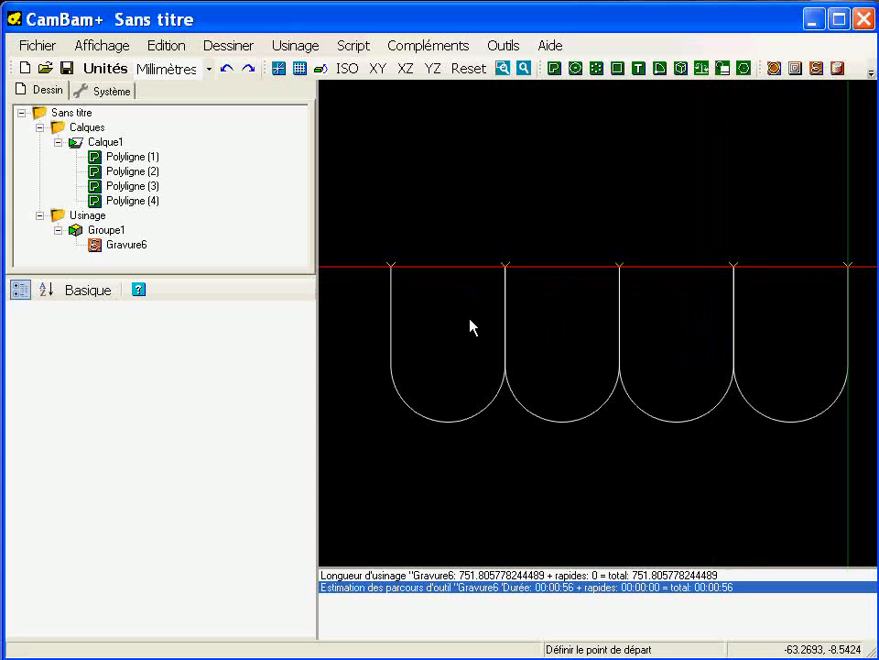
double_click(392, 317)
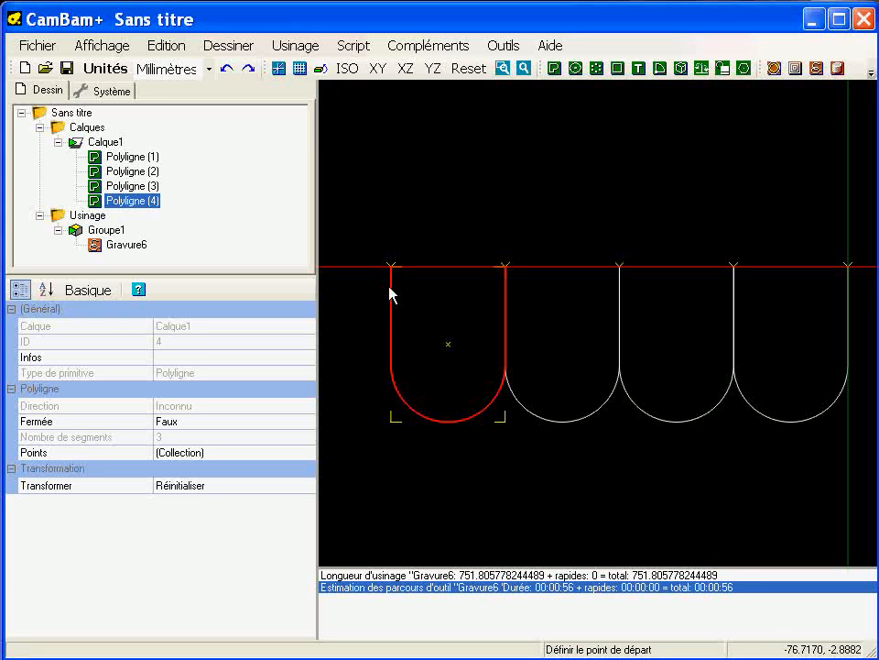
left_click_drag(395, 272, 394, 209)
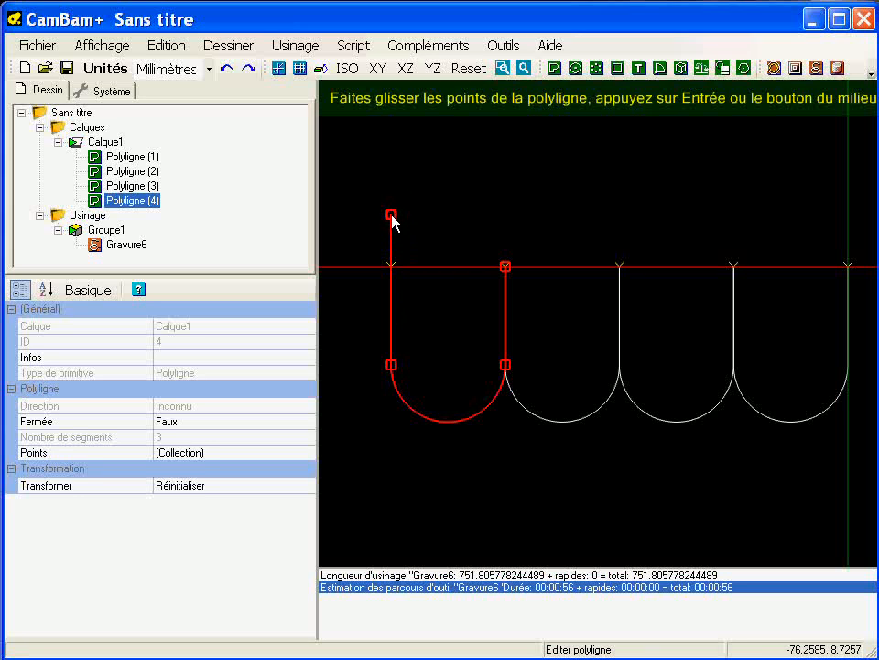
key("Return")
Extend the outer end of the rightmost scallop polyline straight up along the Y axis, well above the X axis
middle_click_drag(614, 341, 434, 341)
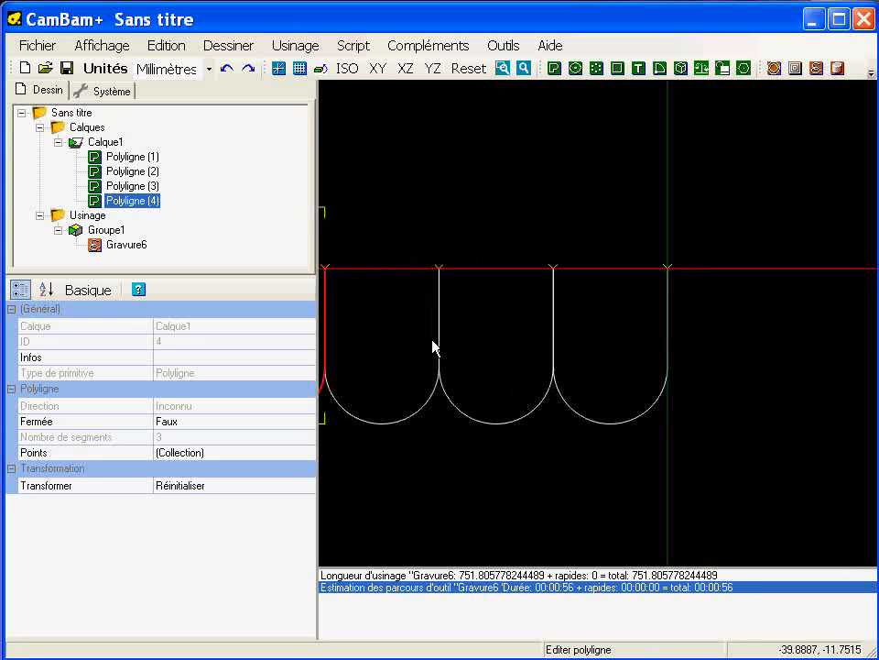
scroll(427, 343, "down", 1)
double_click(642, 333)
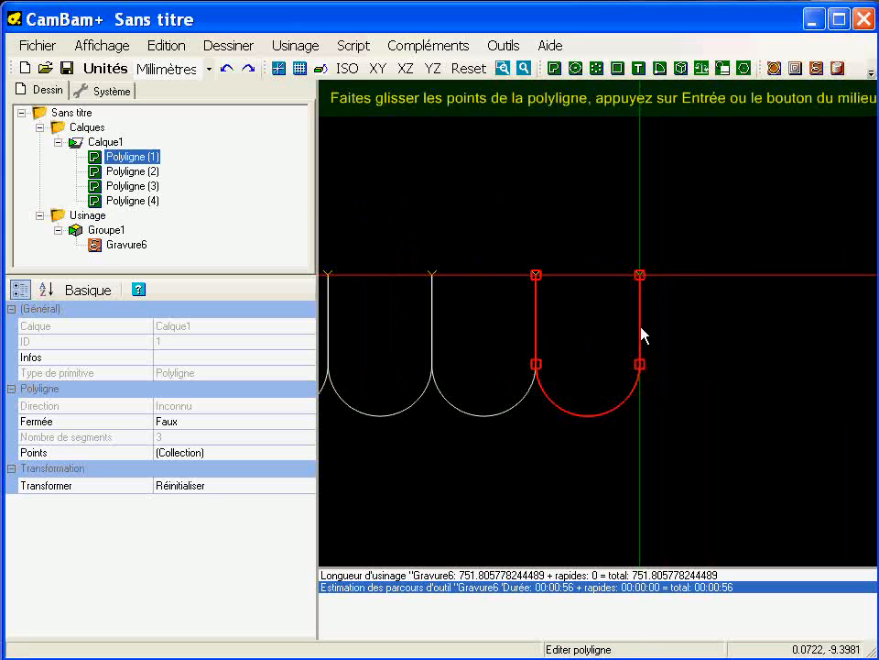
left_click_drag(639, 275, 641, 196)
key("Return")
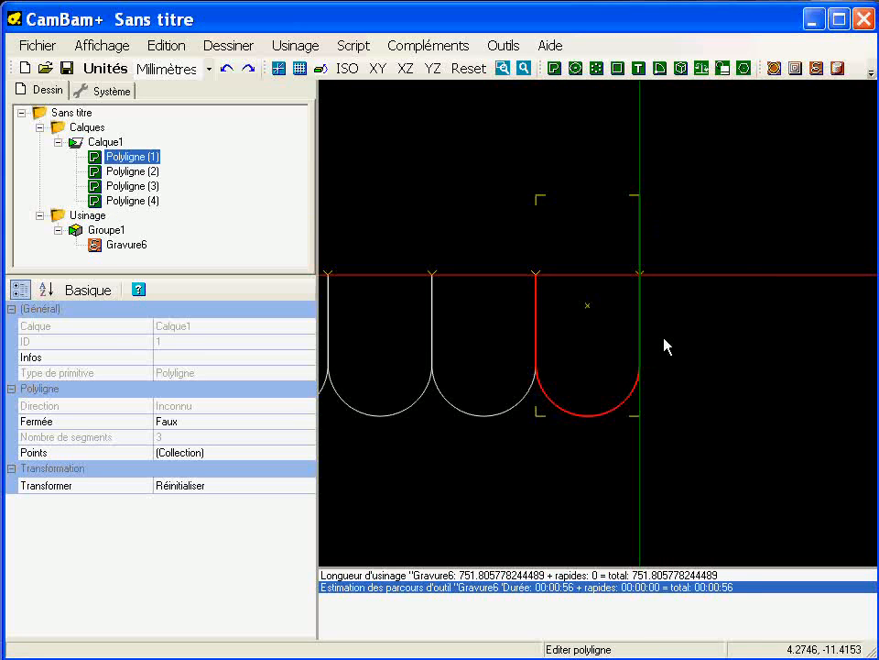
Move the start point of Gravure6 up to the extended outer end of the rightmost polyline
left_click(137, 248)
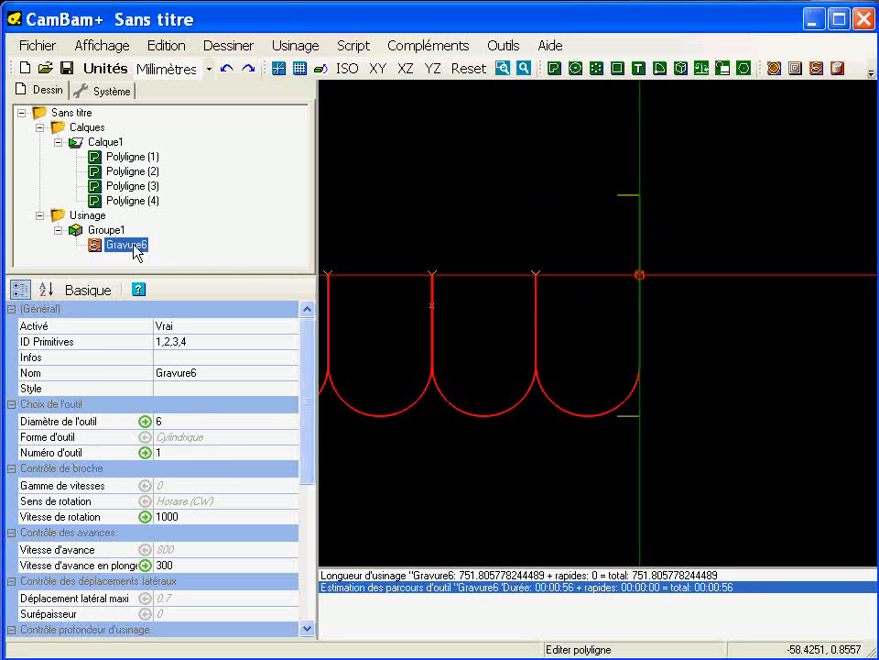
left_click_drag(641, 273, 642, 205)
left_click(591, 330)
Regenerate all toolpaths from the machining folder, showing them in a tilted 3D view with the axes hidden
left_click_drag(526, 367, 746, 342, "alt")
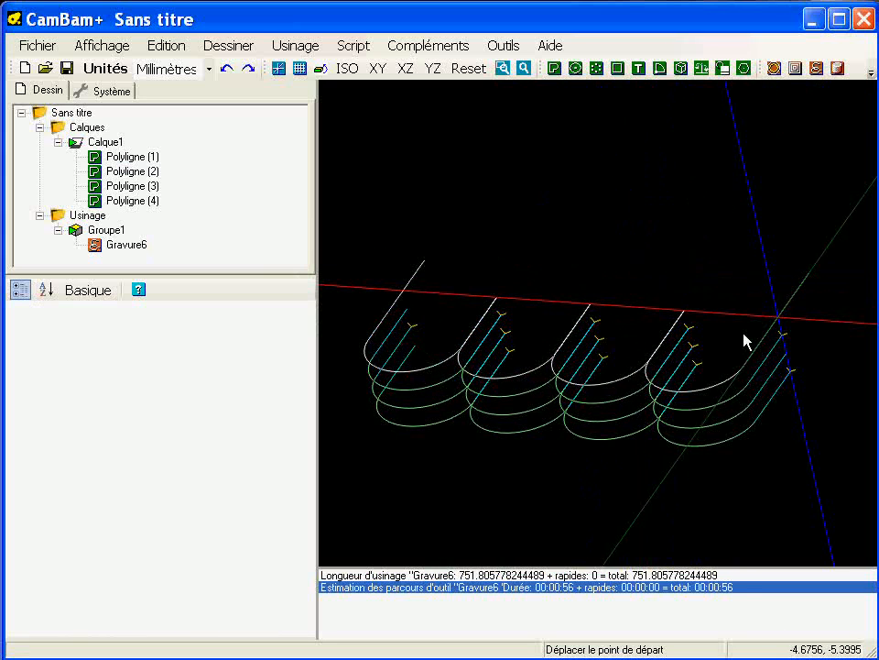
right_click(108, 216)
left_click(198, 227)
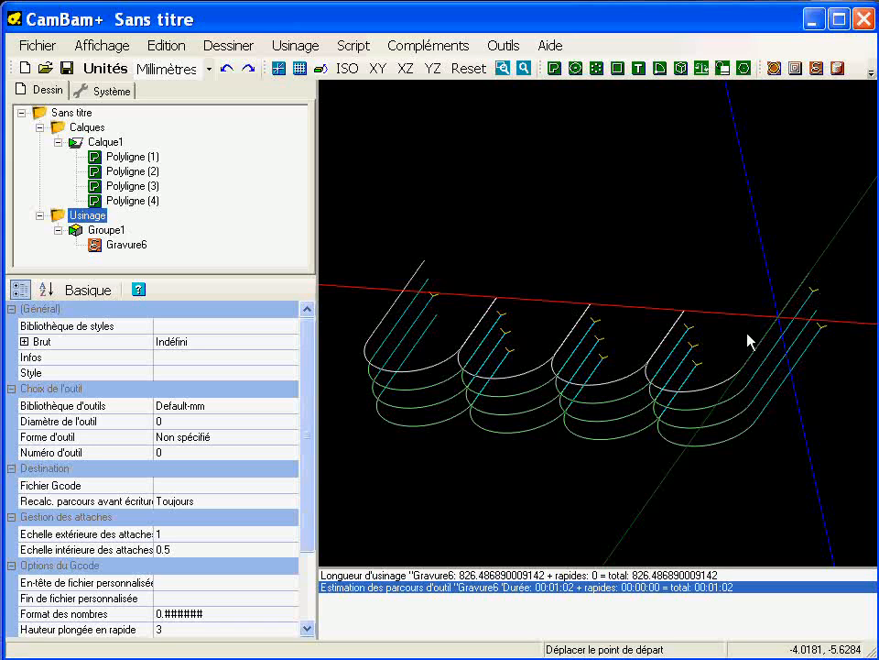
left_click(278, 72)
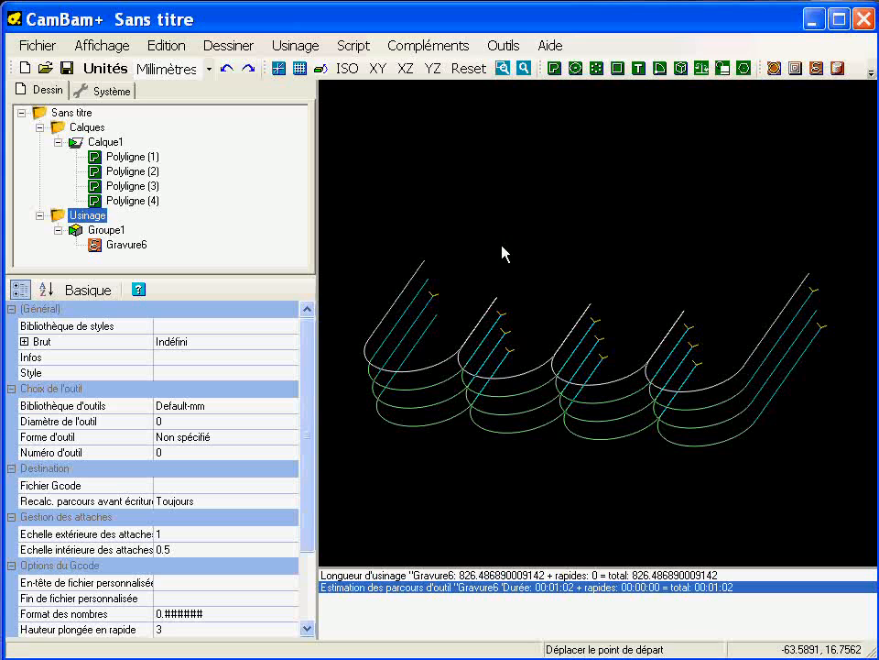
scroll(534, 367, "down", 2)
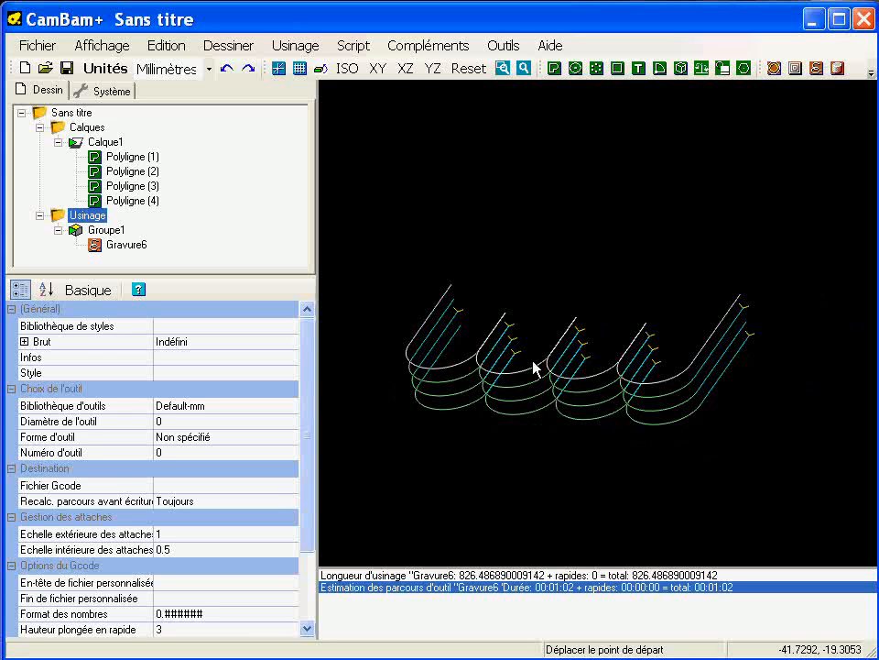